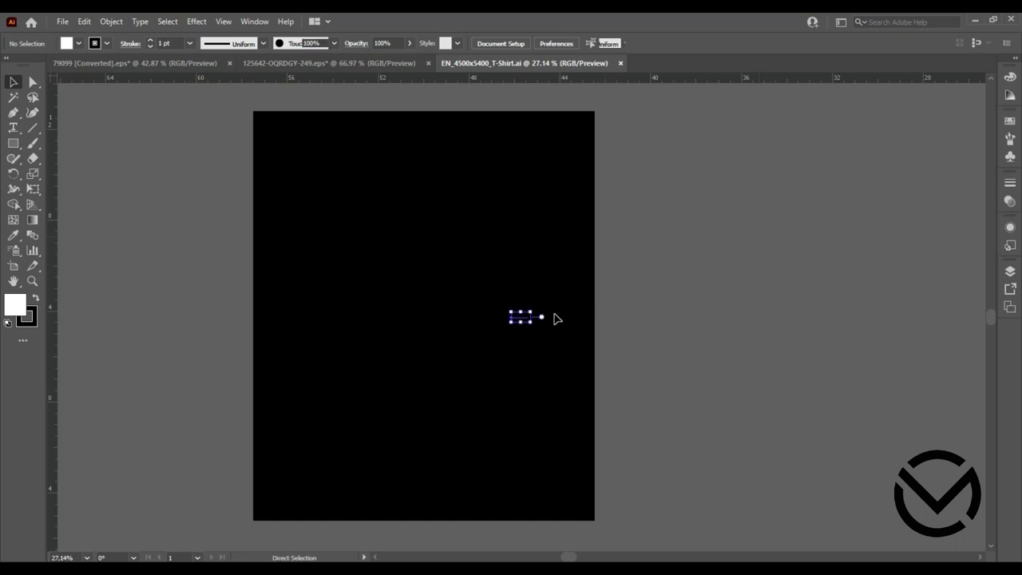
Move the 'i destroy silence' text up and right, then select all its characters.
{"action": "left_click", "coordinate": [532, 324]}
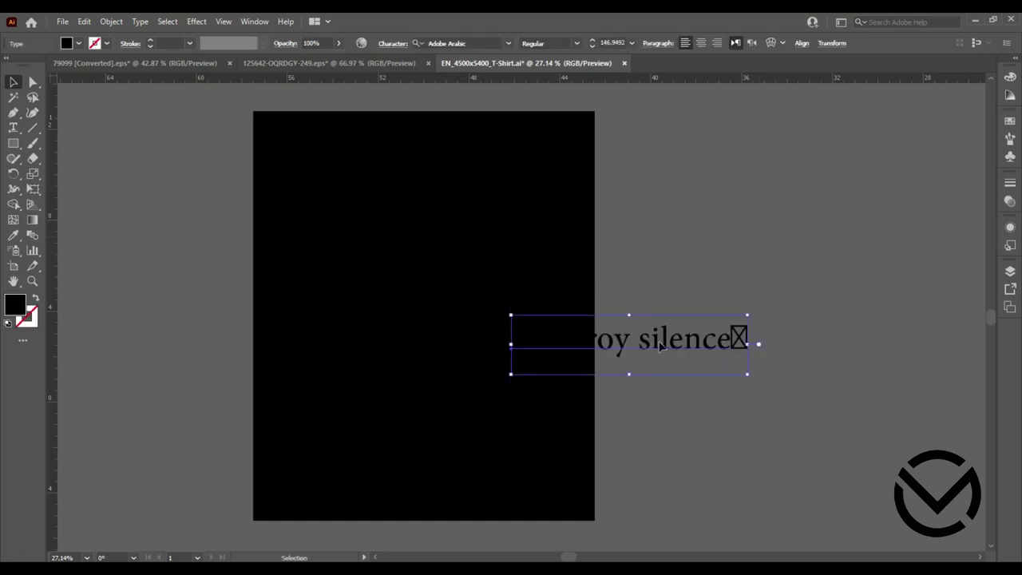
{"action": "left_click_drag", "start_coordinate": [659, 345], "coordinate": [795, 253]}
{"action": "double_click", "coordinate": [871, 246]}
{"action": "key", "text": "ctrl+a"}
{"action": "left_click", "coordinate": [870, 247]}
Colour the text white and raise it level with the top of the artboard.
{"action": "left_click", "coordinate": [13, 81]}
{"action": "left_click", "coordinate": [1009, 122]}
{"action": "left_click", "coordinate": [859, 163]}
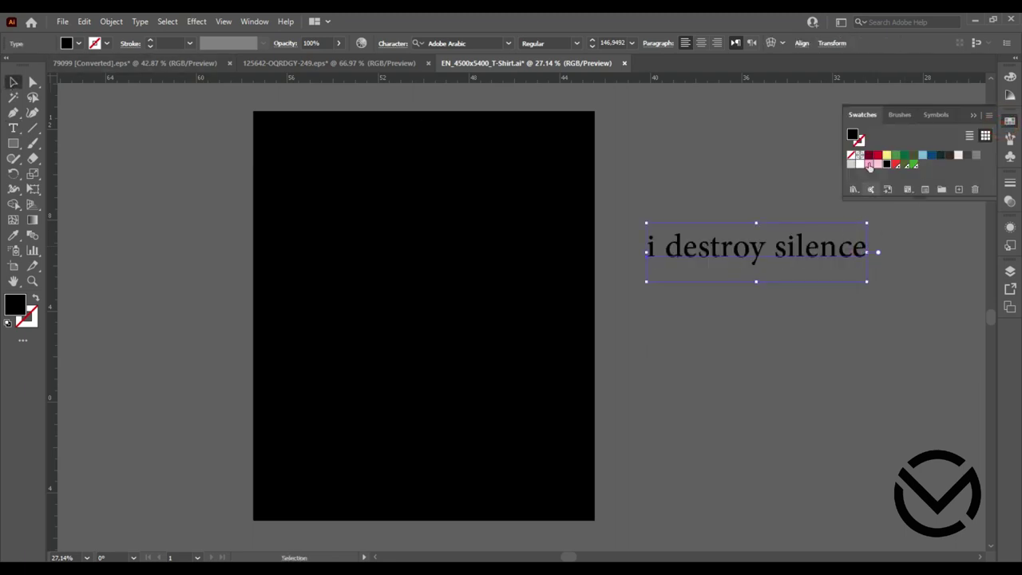
{"action": "left_click", "coordinate": [804, 325]}
{"action": "left_click_drag", "start_coordinate": [796, 250], "coordinate": [796, 139]}
{"action": "left_click", "coordinate": [830, 191]}
{"action": "left_click", "coordinate": [971, 114]}
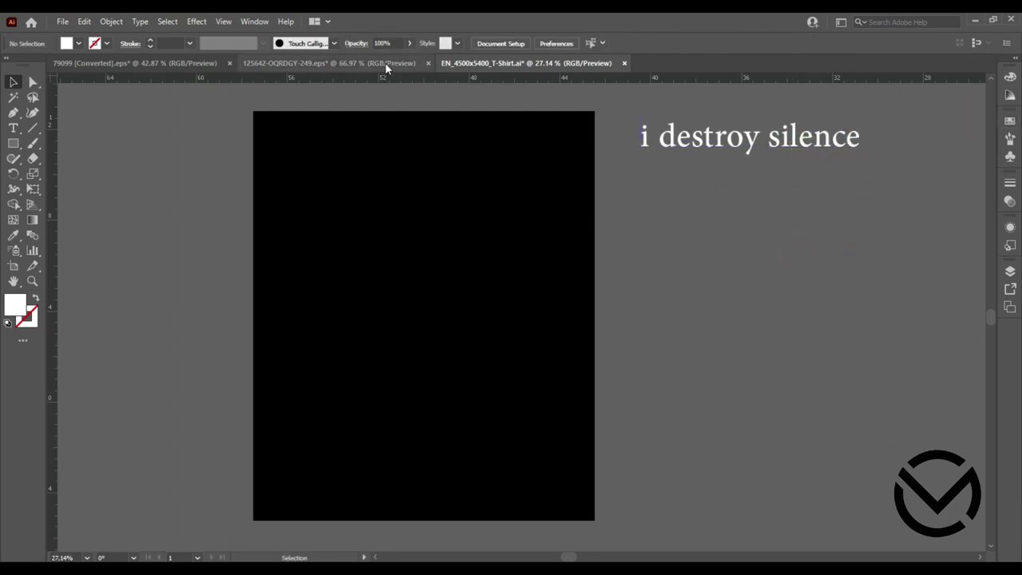
{"action": "left_click", "coordinate": [385, 62]}
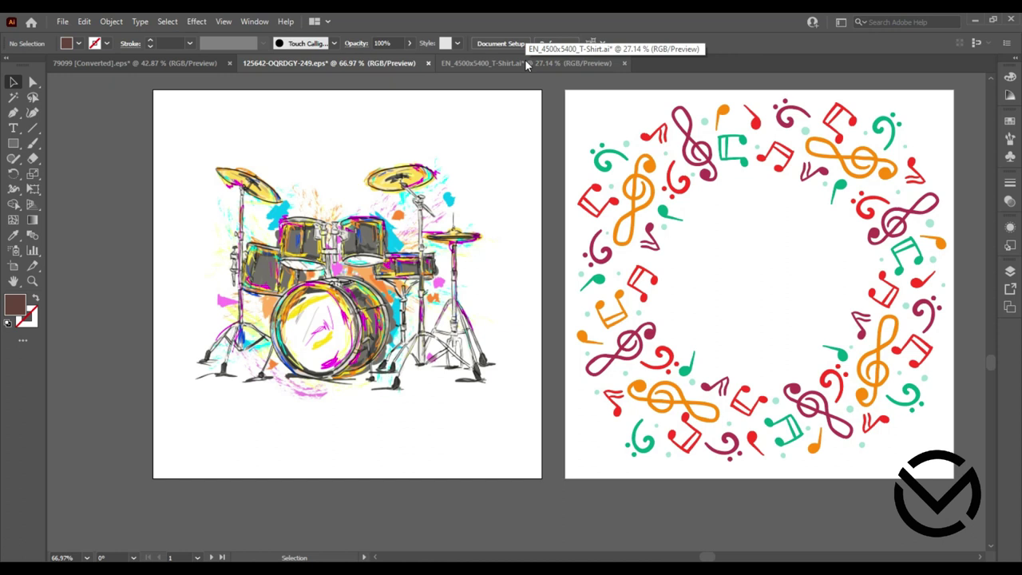
Select the equalizer bars in their own file and drag them into the T-shirt document.
{"action": "left_click", "coordinate": [525, 63]}
{"action": "left_click", "coordinate": [381, 64]}
{"action": "left_click", "coordinate": [178, 64]}
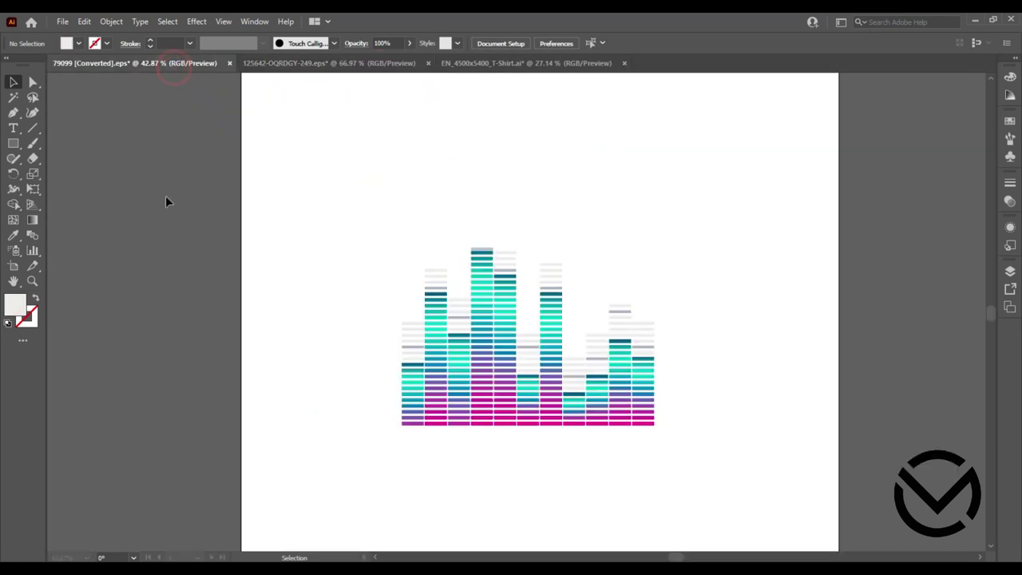
{"action": "left_click", "coordinate": [471, 375]}
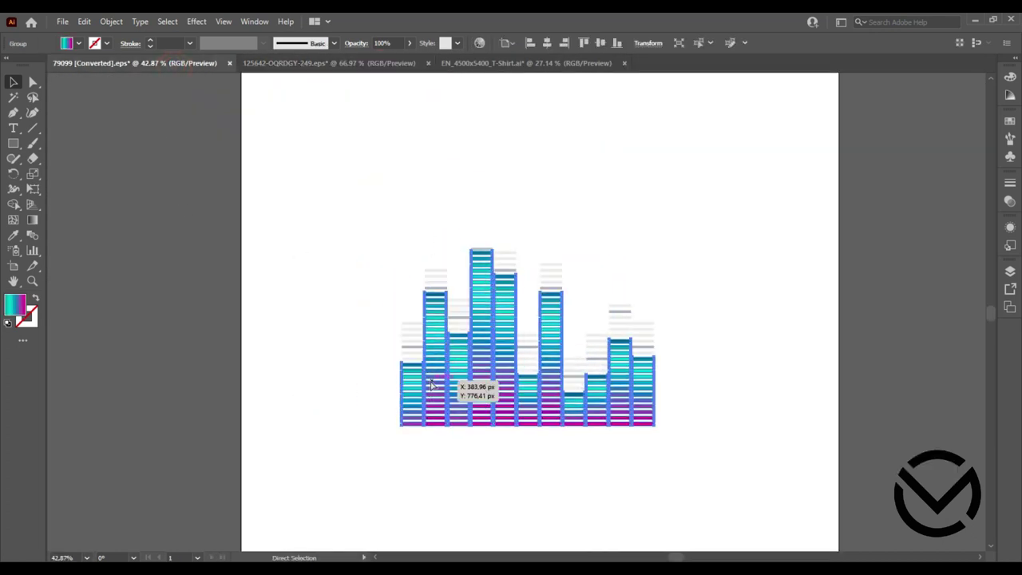
{"action": "left_click_drag", "start_coordinate": [648, 250], "coordinate": [684, 479]}
{"action": "key", "text": "a"}
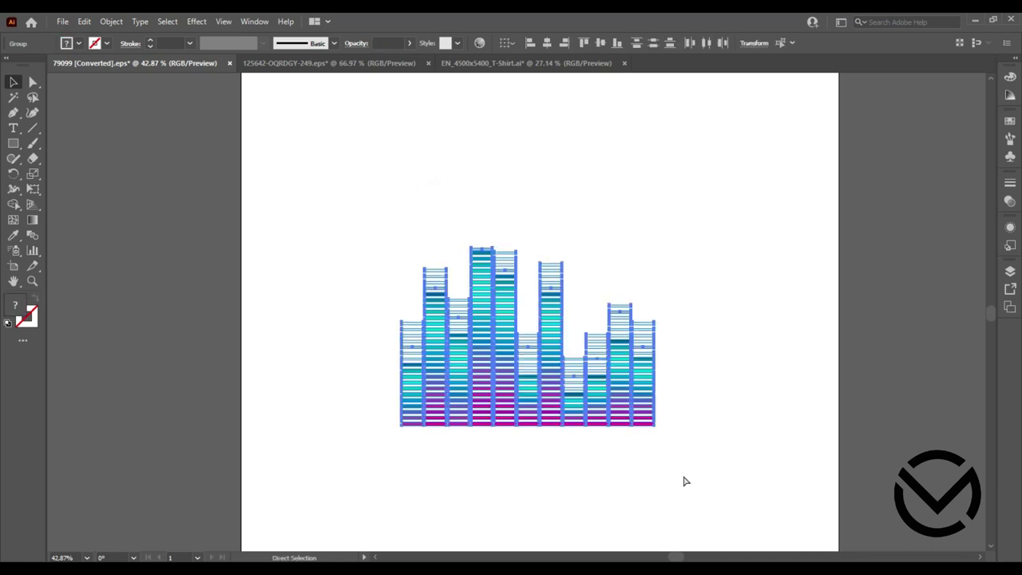
{"action": "key", "text": "v"}
{"action": "mouse_move", "coordinate": [519, 353]}
{"action": "left_mouse_down"}
{"action": "mouse_move", "coordinate": [497, 70]}
{"action": "mouse_move", "coordinate": [435, 319]}
{"action": "left_mouse_up"}
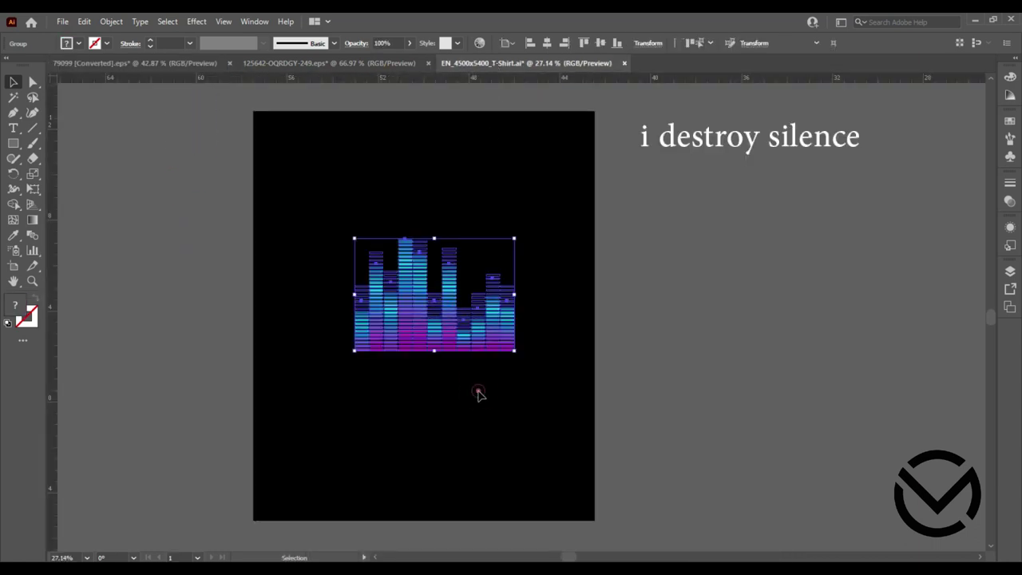
Enlarge the equalizer bars on the artboard and lower their opacity.
{"action": "left_click", "coordinate": [456, 379]}
{"action": "left_click", "coordinate": [501, 345]}
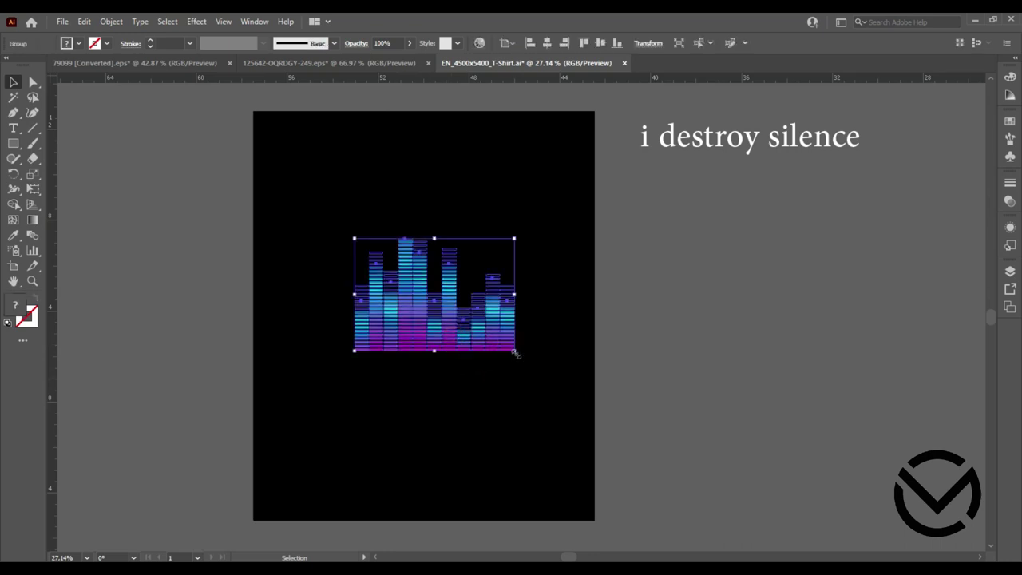
{"action": "mouse_move", "coordinate": [514, 352]}
{"action": "left_mouse_down"}
{"action": "mouse_move", "coordinate": [564, 385]}
{"action": "mouse_move", "coordinate": [457, 345]}
{"action": "mouse_move", "coordinate": [452, 325]}
{"action": "left_mouse_up"}
{"action": "mouse_move", "coordinate": [516, 349]}
{"action": "left_mouse_down"}
{"action": "mouse_move", "coordinate": [559, 373]}
{"action": "mouse_move", "coordinate": [501, 356]}
{"action": "left_mouse_up"}
{"action": "left_click", "coordinate": [641, 336]}
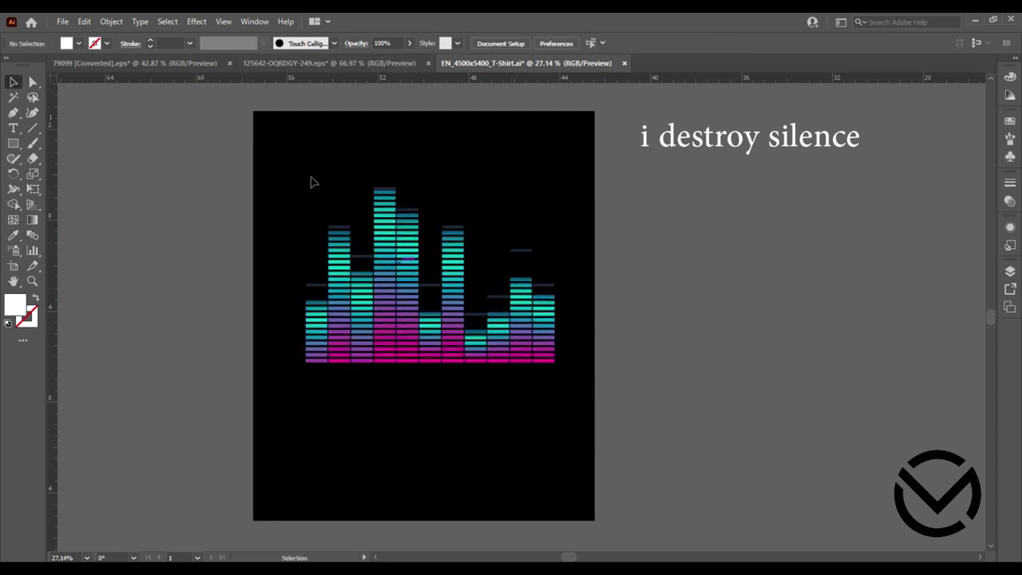
{"action": "left_click_drag", "start_coordinate": [312, 163], "coordinate": [567, 374]}
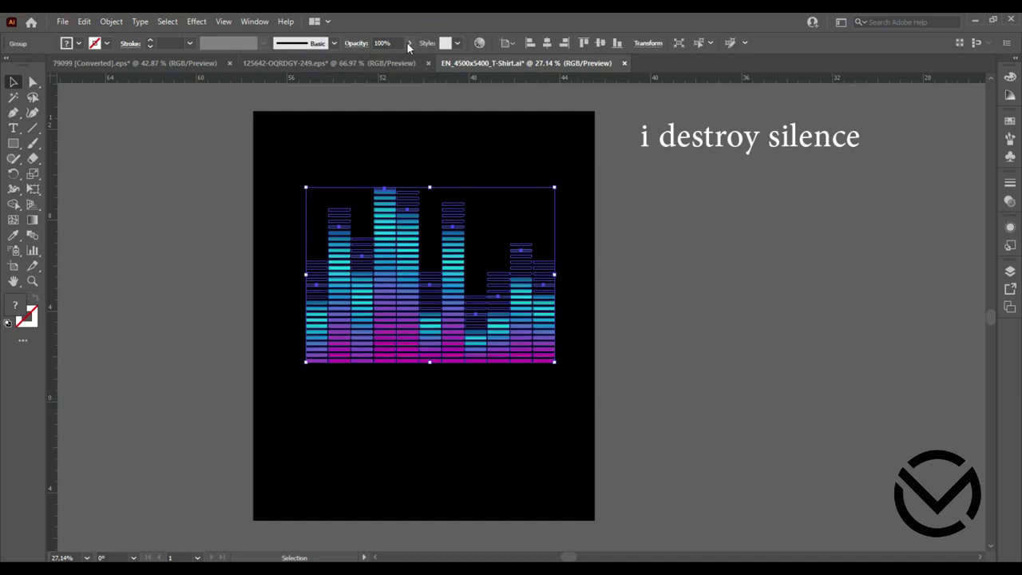
{"action": "left_click", "coordinate": [643, 262]}
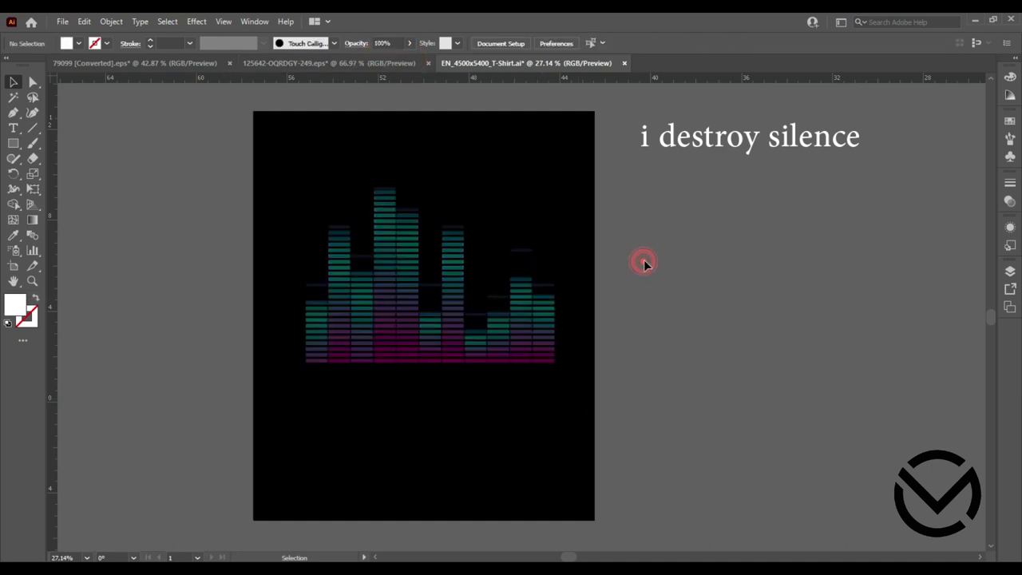
{"action": "left_click", "coordinate": [355, 64]}
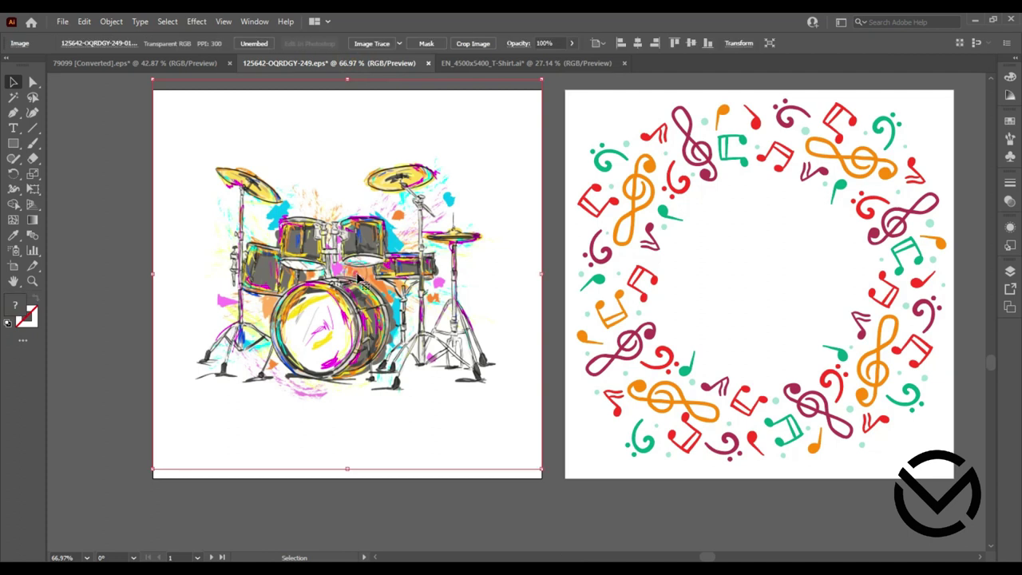
Bring the drum kit into the T-shirt document, accepting colour conversion, and enlarge it over the bars.
{"action": "mouse_move", "coordinate": [349, 251]}
{"action": "left_mouse_down"}
{"action": "mouse_move", "coordinate": [182, 63]}
{"action": "mouse_move", "coordinate": [527, 342]}
{"action": "left_mouse_up"}
{"action": "left_click", "coordinate": [535, 316]}
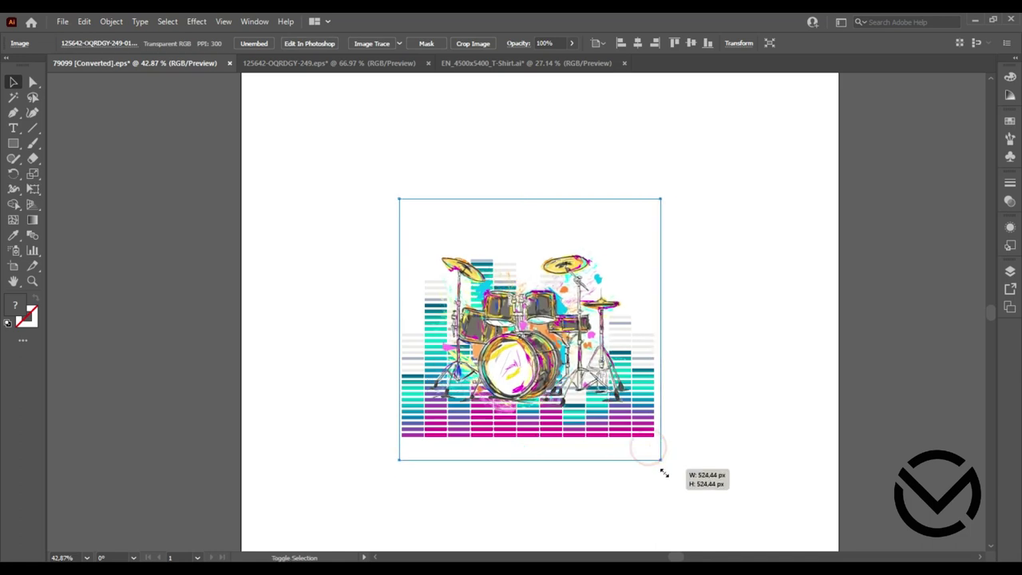
{"action": "left_click_drag", "start_coordinate": [648, 447], "coordinate": [707, 506]}
{"action": "mouse_move", "coordinate": [567, 421]}
{"action": "left_mouse_down"}
{"action": "mouse_move", "coordinate": [543, 403]}
{"action": "mouse_move", "coordinate": [666, 286]}
{"action": "mouse_move", "coordinate": [517, 62]}
{"action": "mouse_move", "coordinate": [477, 294]}
{"action": "left_mouse_up"}
{"action": "left_click_drag", "start_coordinate": [447, 349], "coordinate": [461, 391]}
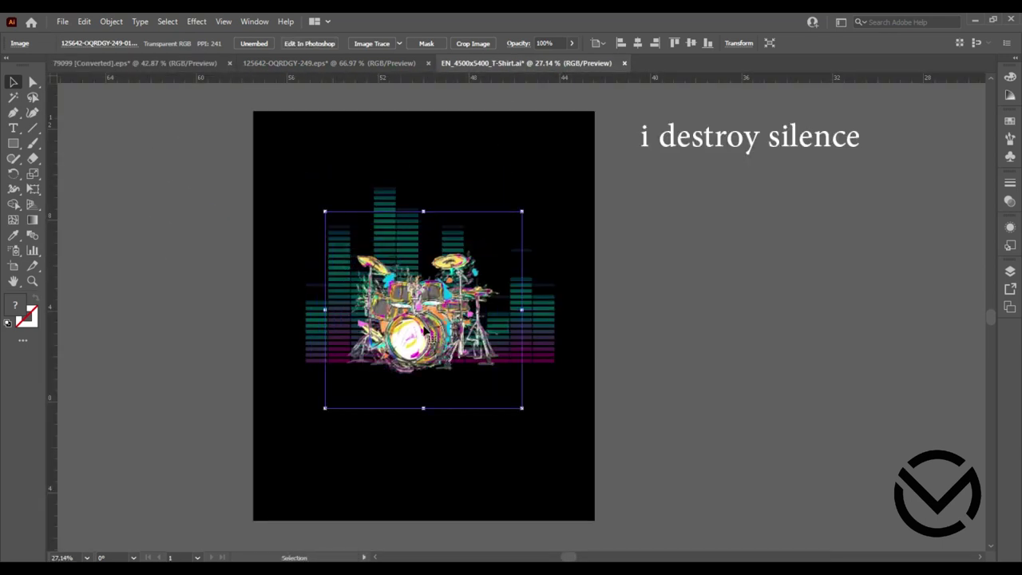
Enlarge the drum kit further from its corners and centre it over the equalizer bars.
{"action": "left_click_drag", "start_coordinate": [324, 211], "coordinate": [280, 164]}
{"action": "left_click_drag", "start_coordinate": [415, 288], "coordinate": [439, 284]}
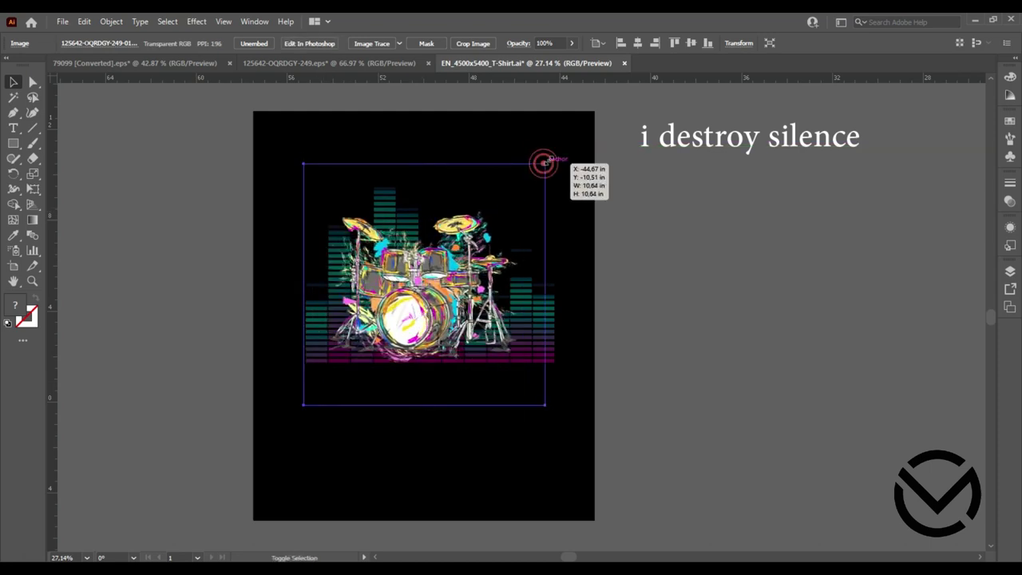
{"action": "left_click_drag", "start_coordinate": [544, 165], "coordinate": [583, 141]}
{"action": "left_click_drag", "start_coordinate": [451, 290], "coordinate": [441, 295]}
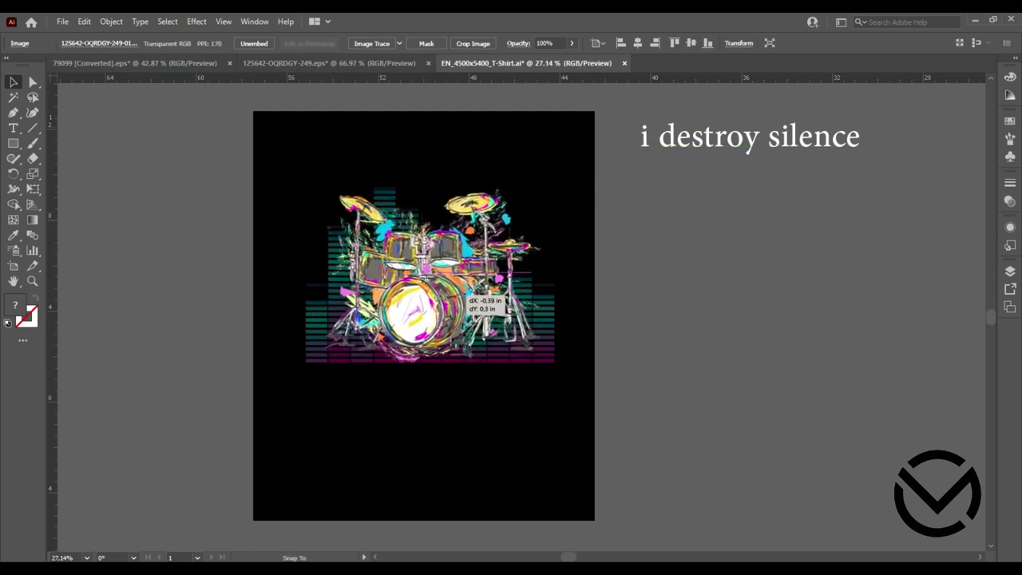
{"action": "left_click", "coordinate": [659, 252]}
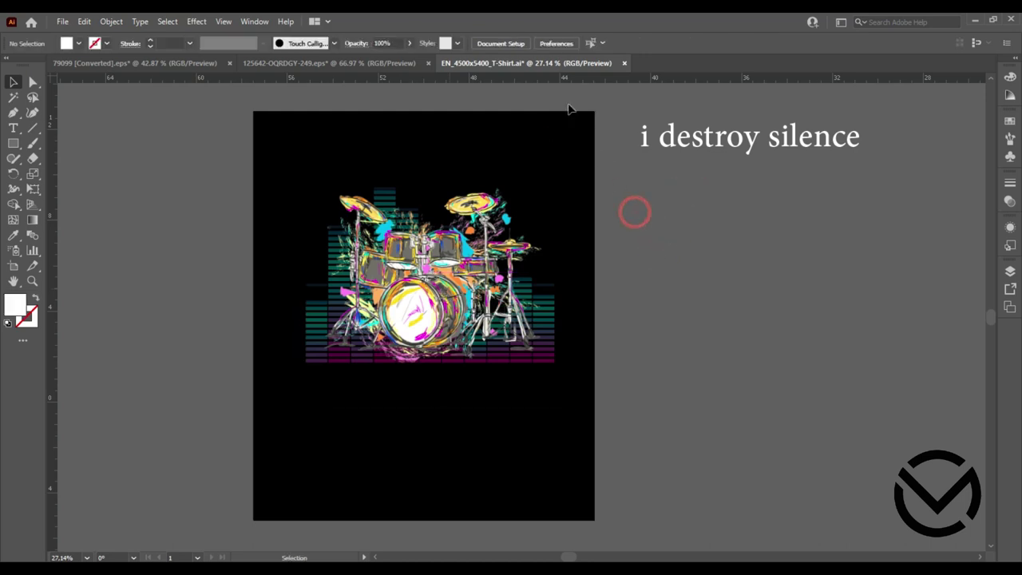
{"action": "left_click", "coordinate": [335, 64]}
Bring the music-notes wreath into the T-shirt document beside the artboard and enlarge it.
{"action": "left_click", "coordinate": [643, 189]}
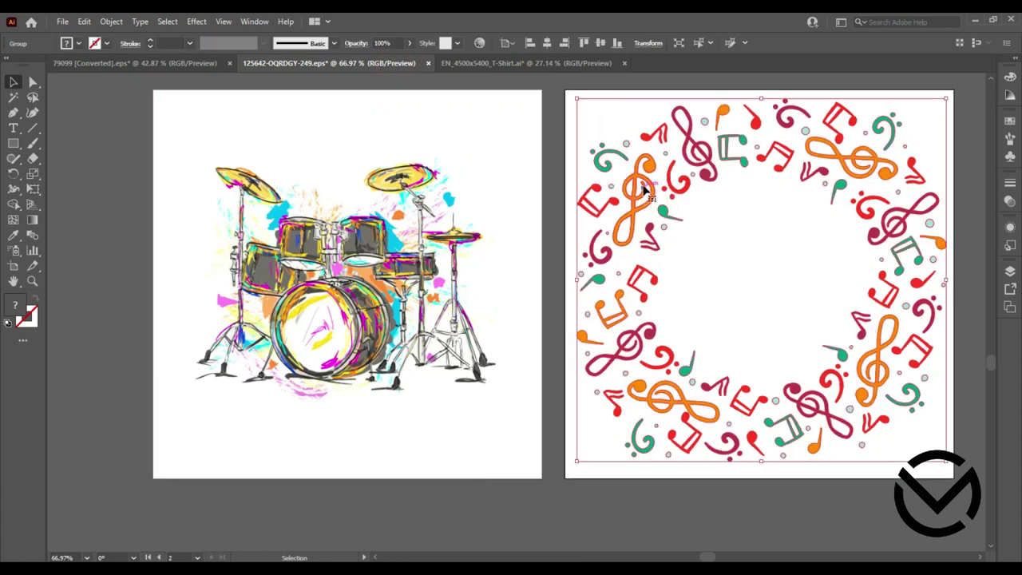
{"action": "left_click_drag", "start_coordinate": [640, 180], "coordinate": [724, 338]}
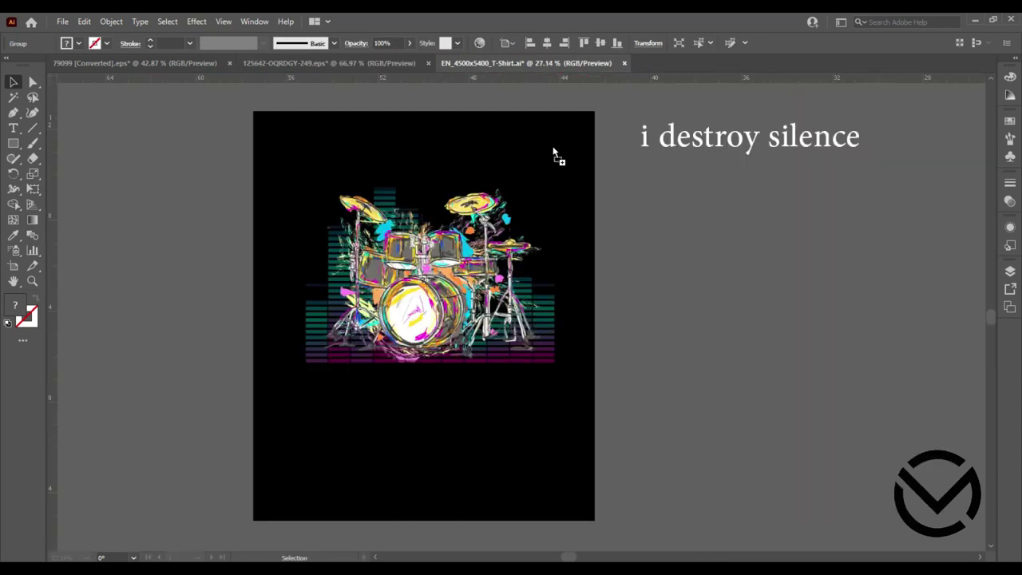
{"action": "left_click", "coordinate": [722, 265]}
{"action": "left_click_drag", "start_coordinate": [719, 335], "coordinate": [650, 258]}
{"action": "mouse_move", "coordinate": [707, 312]}
{"action": "left_mouse_down"}
{"action": "mouse_move", "coordinate": [718, 287]}
{"action": "mouse_move", "coordinate": [479, 228]}
{"action": "mouse_move", "coordinate": [706, 291]}
{"action": "left_mouse_up"}
Ungroup the wreath into separate music notes.
{"action": "right_click", "coordinate": [716, 276]}
{"action": "left_click", "coordinate": [754, 383]}
{"action": "left_click", "coordinate": [643, 314]}
{"action": "right_click", "coordinate": [708, 290]}
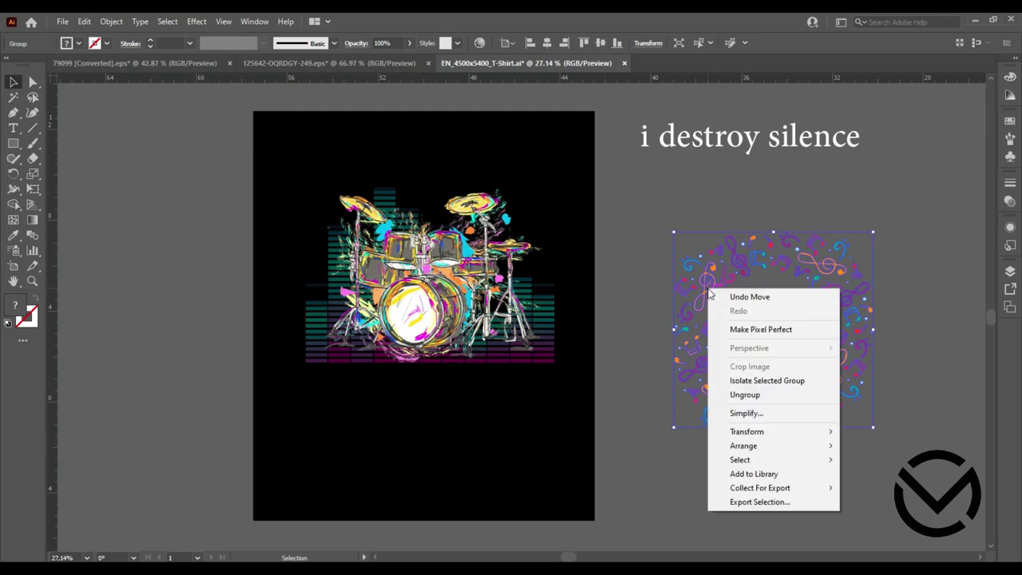
{"action": "left_click", "coordinate": [739, 394]}
{"action": "left_click", "coordinate": [711, 287]}
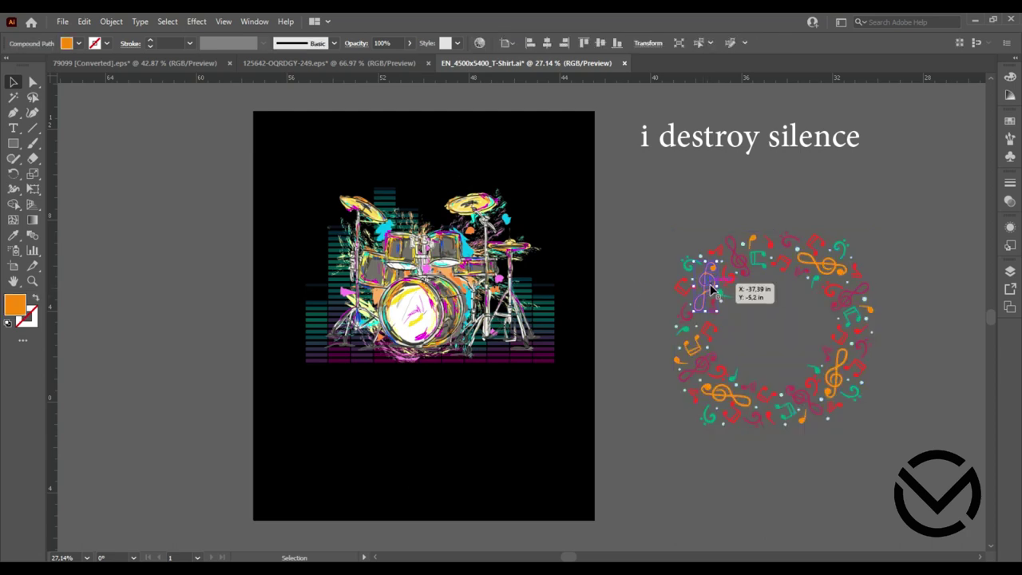
Place an orange clef, a red note and a blue note above the drum kit.
{"action": "left_click_drag", "start_coordinate": [706, 287], "coordinate": [545, 207]}
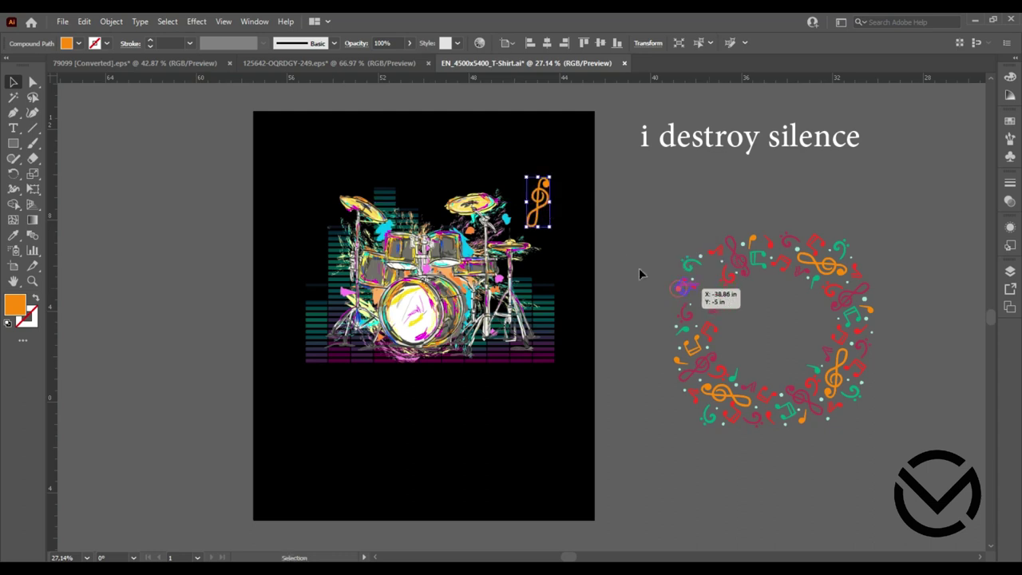
{"action": "left_click_drag", "start_coordinate": [687, 268], "coordinate": [551, 231]}
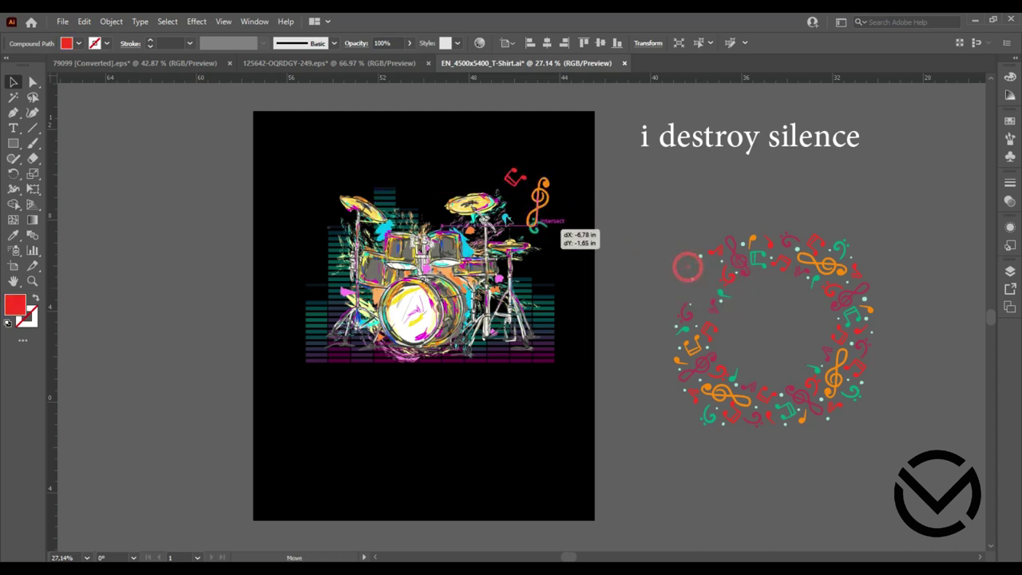
{"action": "left_click", "coordinate": [615, 244]}
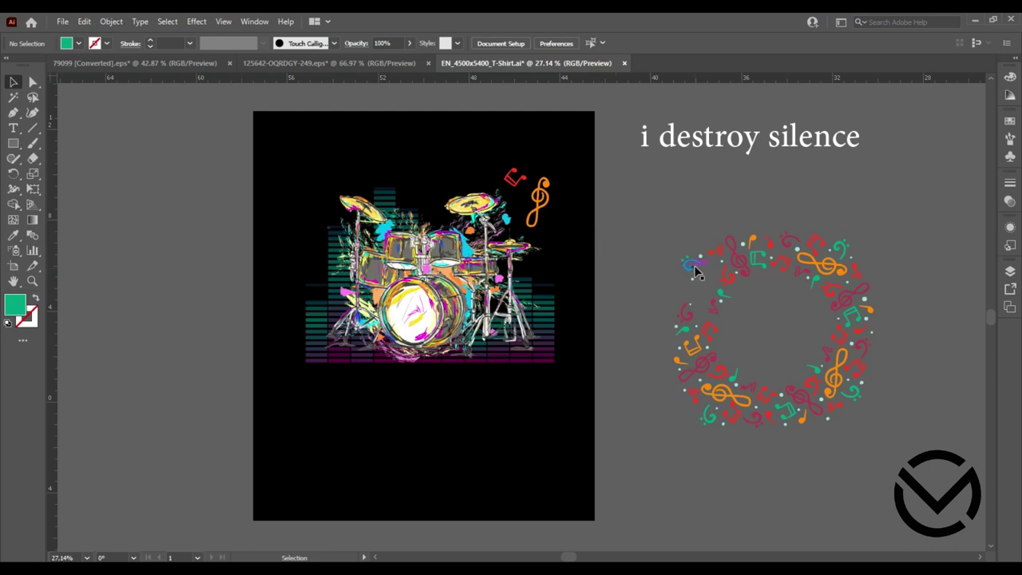
{"action": "left_click", "coordinate": [692, 271]}
{"action": "left_click_drag", "start_coordinate": [691, 266], "coordinate": [470, 177]}
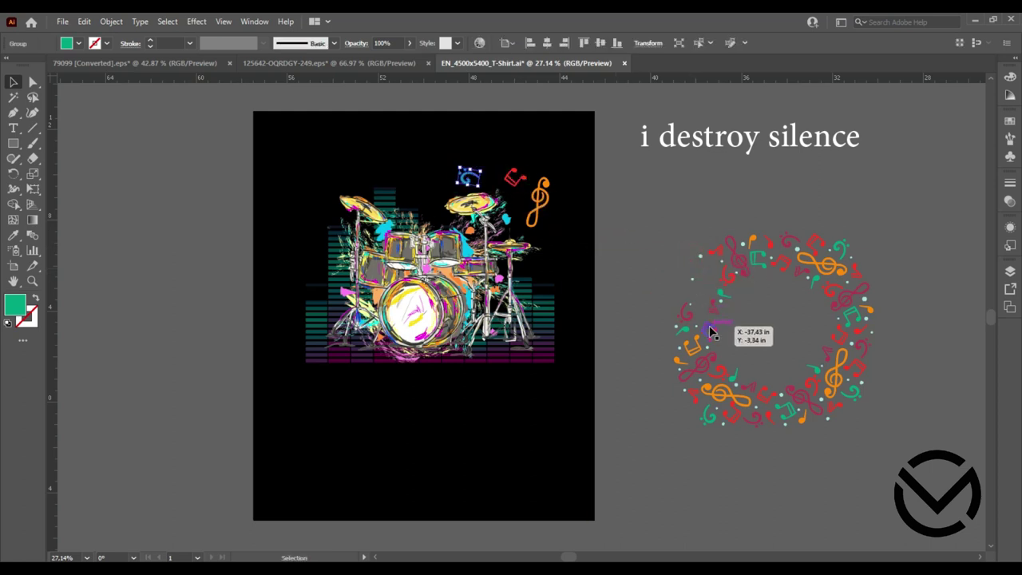
Move an orange note, a red note and two more notes onto the drum art.
{"action": "mouse_move", "coordinate": [692, 348]}
{"action": "left_mouse_down"}
{"action": "mouse_move", "coordinate": [435, 185]}
{"action": "mouse_move", "coordinate": [427, 195]}
{"action": "left_mouse_up"}
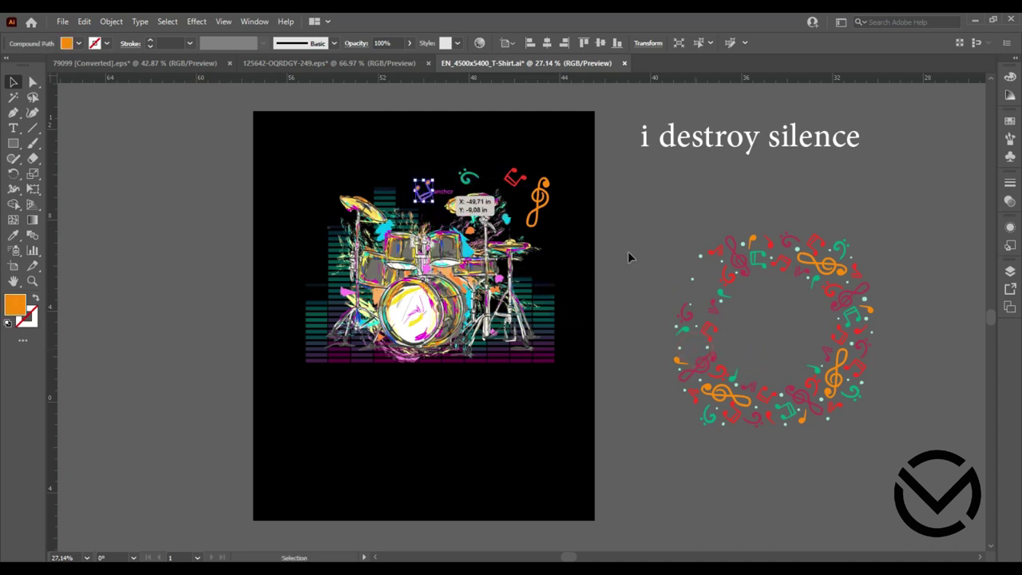
{"action": "left_click_drag", "start_coordinate": [689, 333], "coordinate": [522, 196]}
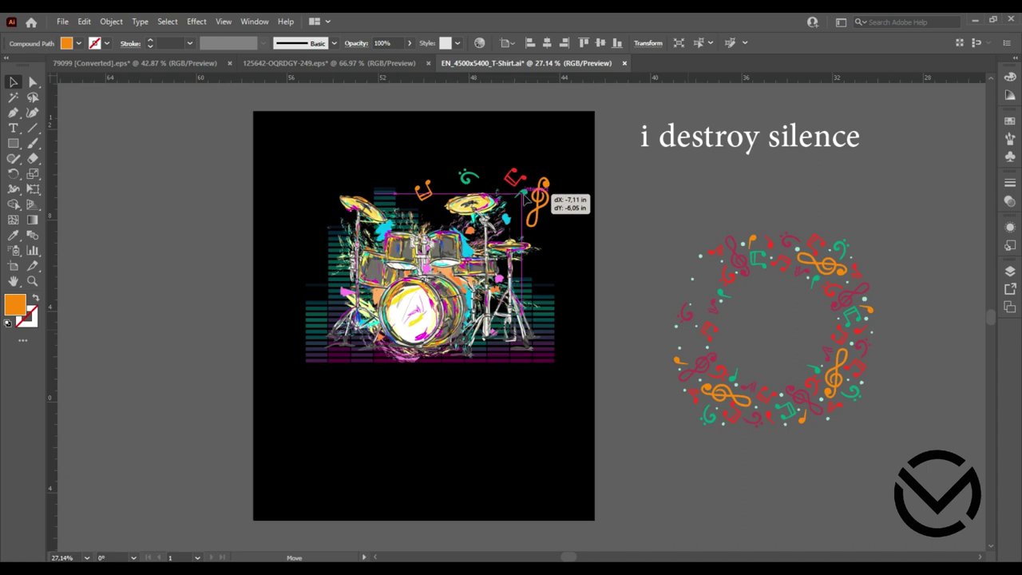
{"action": "left_click_drag", "start_coordinate": [696, 398], "coordinate": [439, 209]}
{"action": "mouse_move", "coordinate": [694, 375]}
{"action": "left_mouse_down"}
{"action": "mouse_move", "coordinate": [607, 353]}
{"action": "mouse_move", "coordinate": [447, 220]}
{"action": "left_mouse_up"}
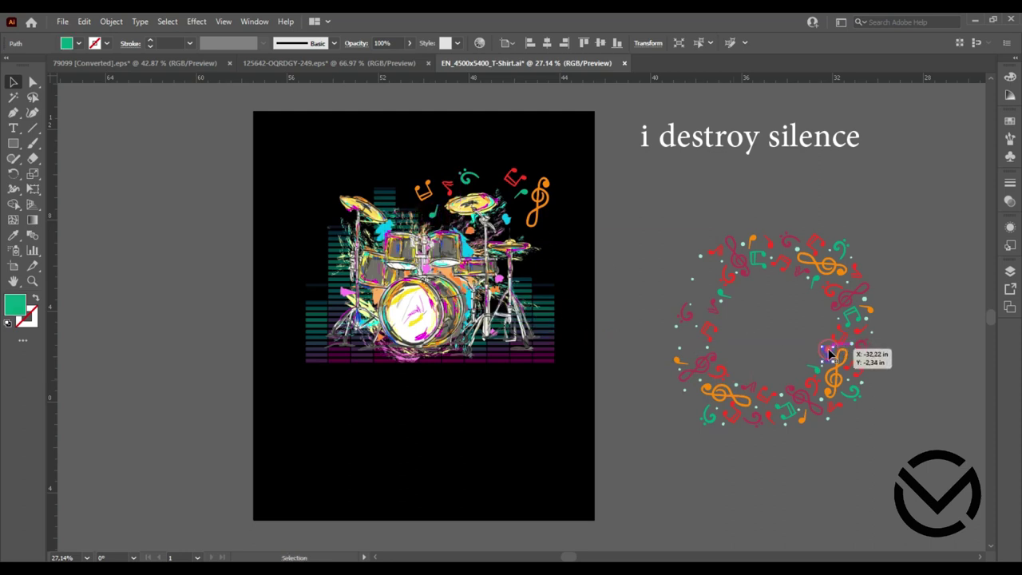
Place more notes, including two teal ones, above the drum kit's left side.
{"action": "left_click", "coordinate": [836, 349]}
{"action": "mouse_move", "coordinate": [831, 335]}
{"action": "left_mouse_down"}
{"action": "mouse_move", "coordinate": [410, 165]}
{"action": "mouse_move", "coordinate": [368, 181]}
{"action": "mouse_move", "coordinate": [822, 284]}
{"action": "left_mouse_up"}
{"action": "left_click_drag", "start_coordinate": [830, 358], "coordinate": [359, 179]}
{"action": "left_click", "coordinate": [604, 243]}
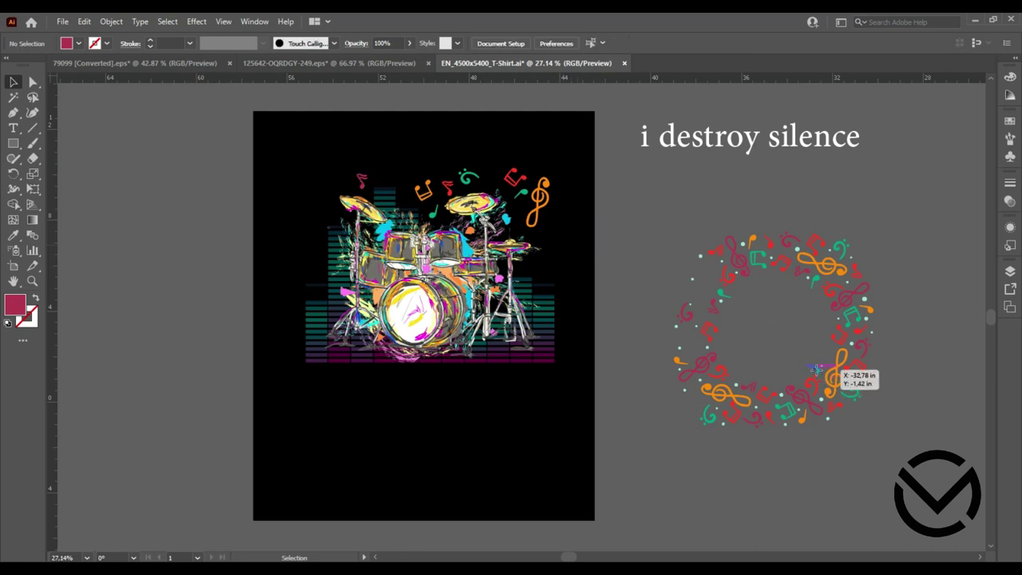
{"action": "left_click_drag", "start_coordinate": [815, 368], "coordinate": [545, 265]}
{"action": "mouse_move", "coordinate": [850, 397]}
{"action": "left_mouse_down"}
{"action": "mouse_move", "coordinate": [326, 212]}
{"action": "mouse_move", "coordinate": [330, 205]}
{"action": "left_mouse_up"}
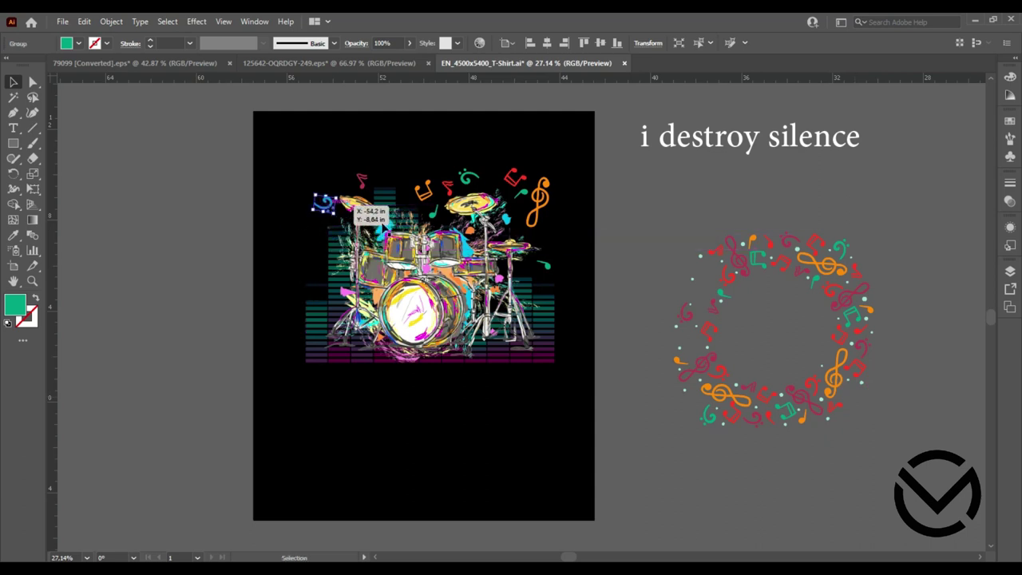
Ungroup the remaining wreath and move three of its notes onto the drum art.
{"action": "right_click", "coordinate": [864, 301]}
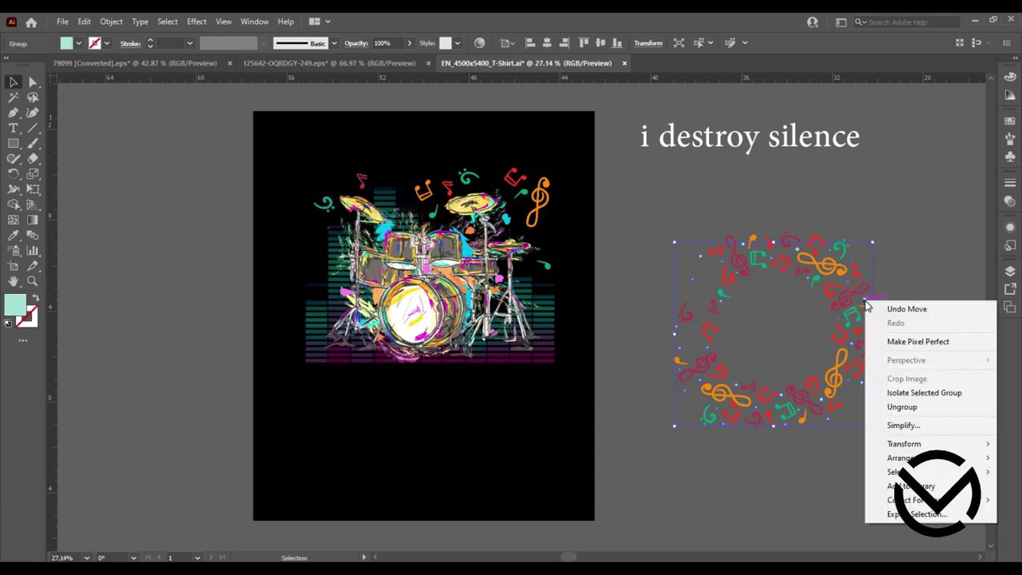
{"action": "left_click", "coordinate": [901, 408]}
{"action": "left_click", "coordinate": [928, 337]}
{"action": "mouse_move", "coordinate": [865, 304]}
{"action": "left_mouse_down"}
{"action": "mouse_move", "coordinate": [765, 457]}
{"action": "mouse_move", "coordinate": [408, 200]}
{"action": "left_mouse_up"}
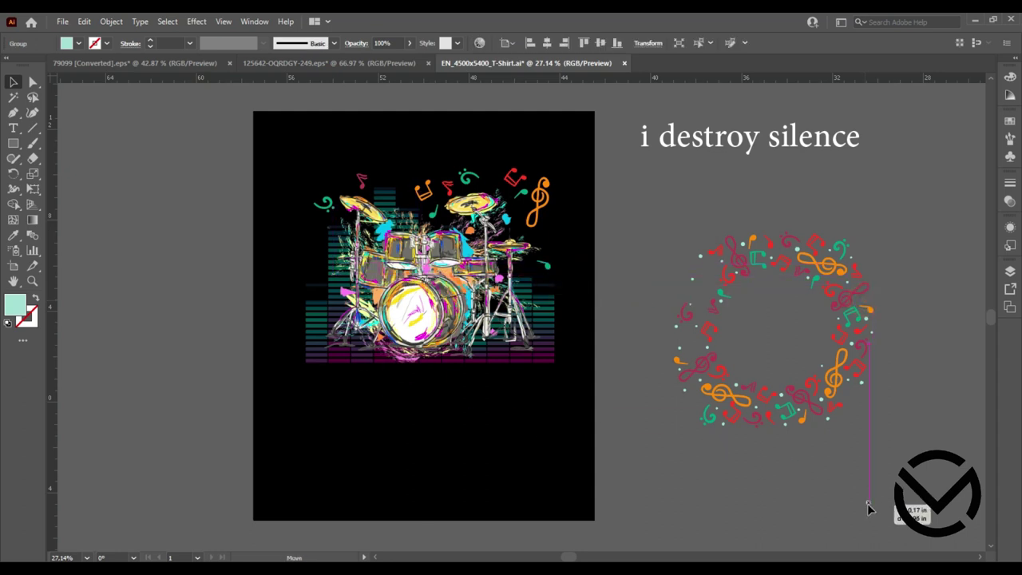
{"action": "left_click_drag", "start_coordinate": [856, 349], "coordinate": [563, 245]}
{"action": "mouse_move", "coordinate": [862, 386]}
{"action": "left_mouse_down"}
{"action": "mouse_move", "coordinate": [515, 216]}
{"action": "mouse_move", "coordinate": [488, 188]}
{"action": "left_mouse_up"}
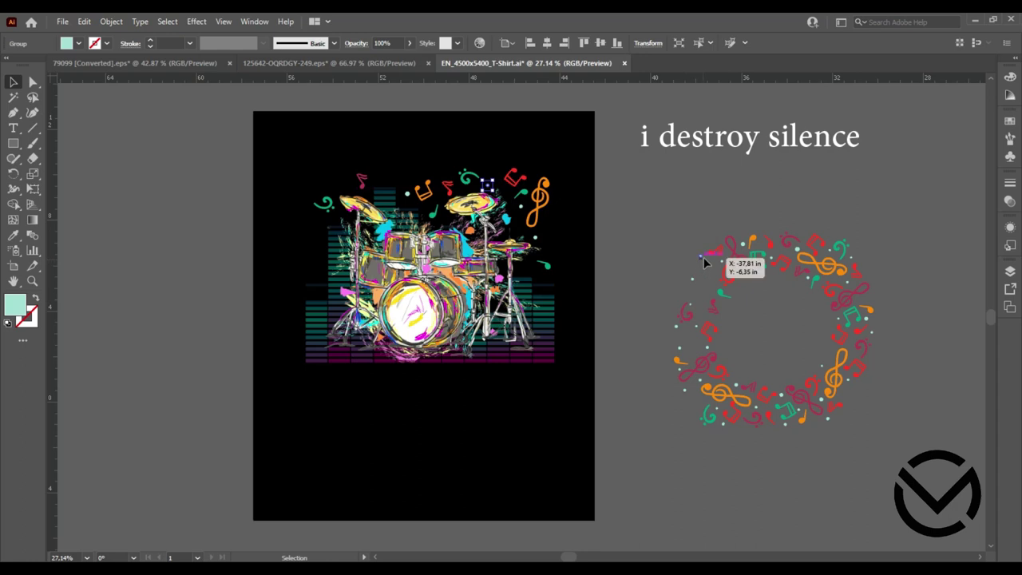
Place more notes, including purple and teal ones, above and beside the drums.
{"action": "left_click_drag", "start_coordinate": [702, 264], "coordinate": [422, 211]}
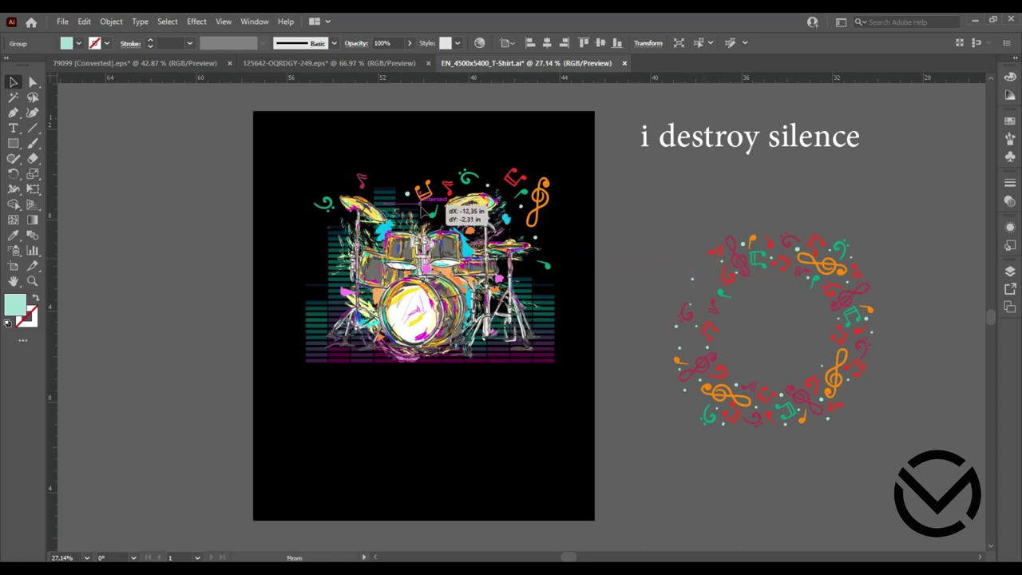
{"action": "left_click_drag", "start_coordinate": [708, 327], "coordinate": [351, 189]}
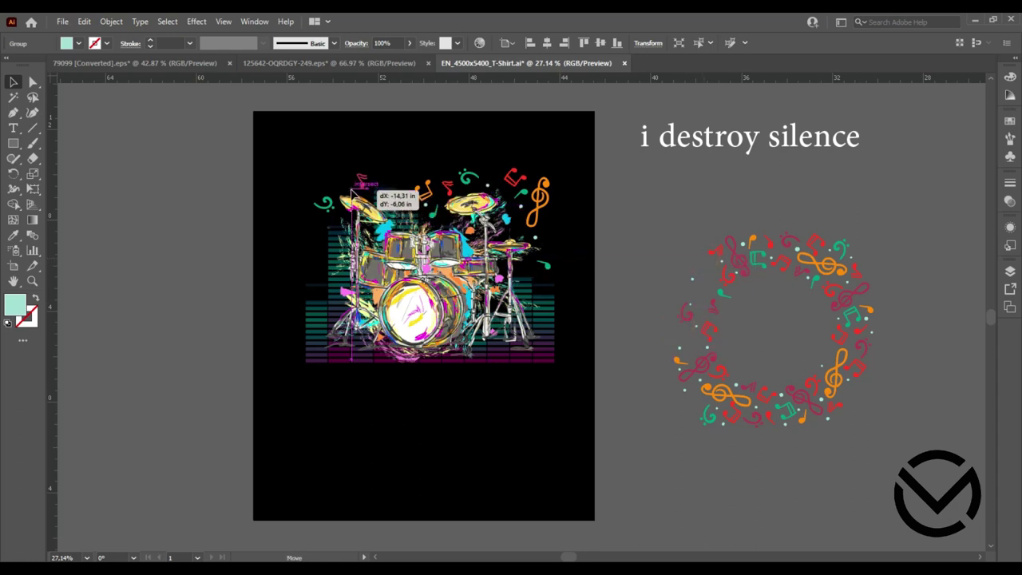
{"action": "left_click_drag", "start_coordinate": [710, 314], "coordinate": [419, 174]}
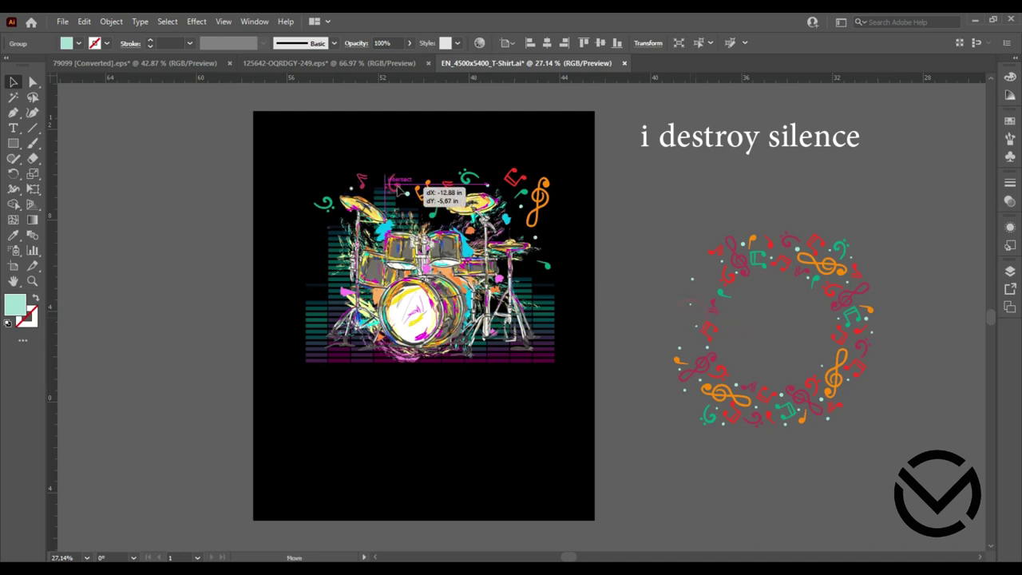
{"action": "left_click_drag", "start_coordinate": [681, 348], "coordinate": [383, 186]}
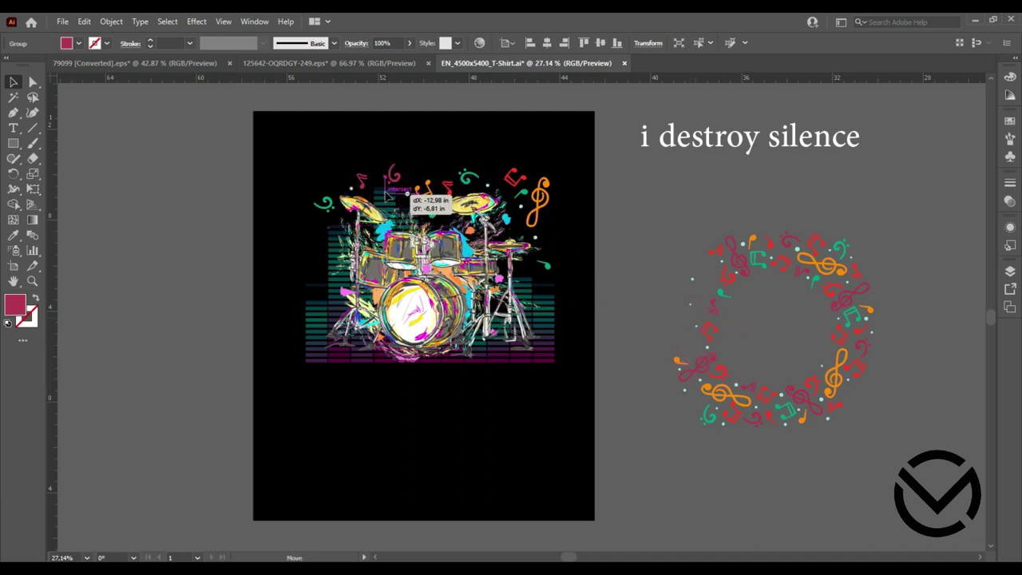
{"action": "left_click_drag", "start_coordinate": [677, 361], "coordinate": [315, 240]}
{"action": "left_click_drag", "start_coordinate": [689, 280], "coordinate": [314, 252]}
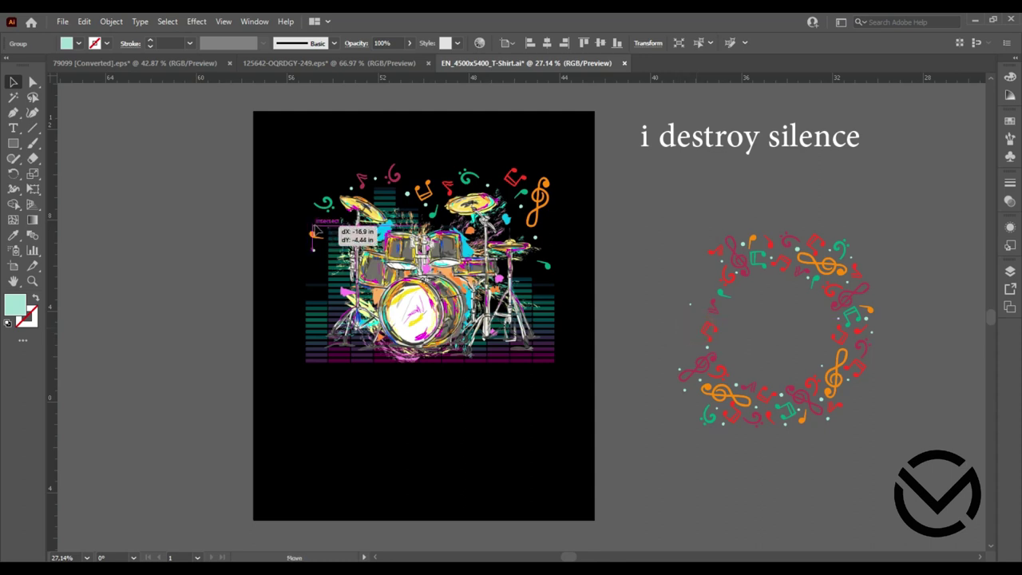
{"action": "left_click", "coordinate": [660, 221]}
Add two more notes above and to the right of the drum kit.
{"action": "left_click_drag", "start_coordinate": [721, 302], "coordinate": [429, 171]}
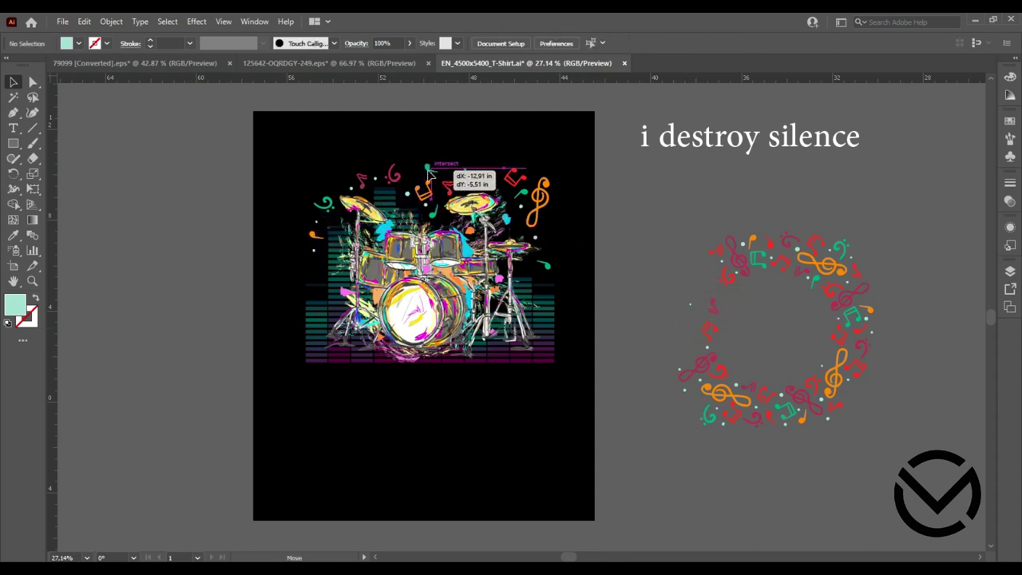
{"action": "left_click_drag", "start_coordinate": [429, 171], "coordinate": [423, 168]}
{"action": "left_click", "coordinate": [645, 220]}
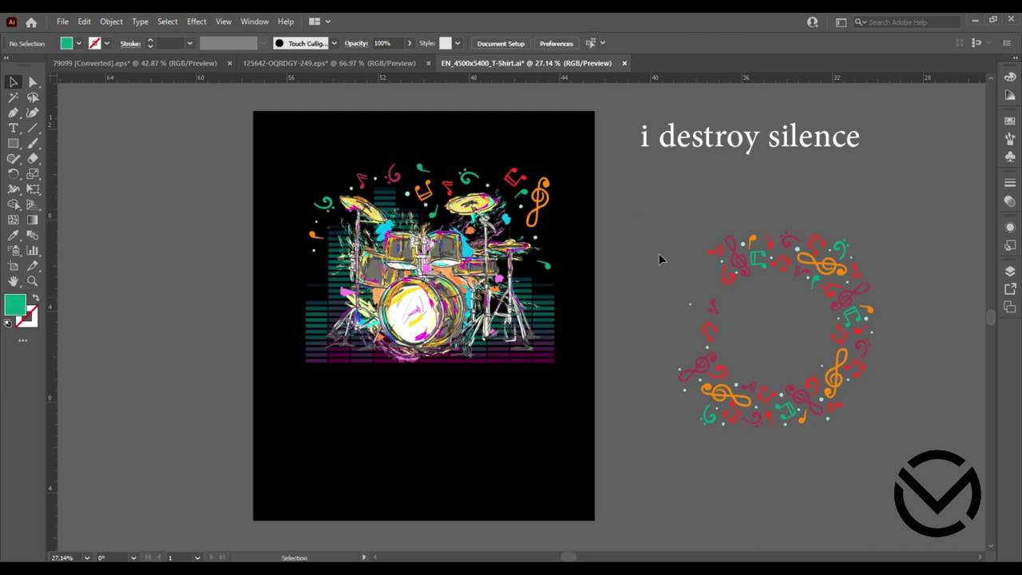
{"action": "left_click", "coordinate": [409, 170]}
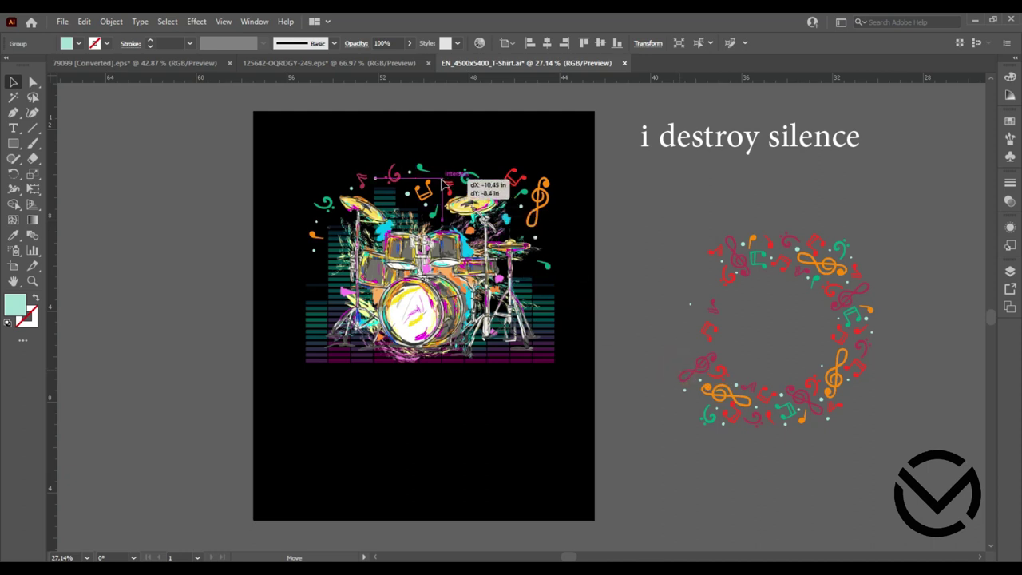
{"action": "left_click", "coordinate": [646, 221]}
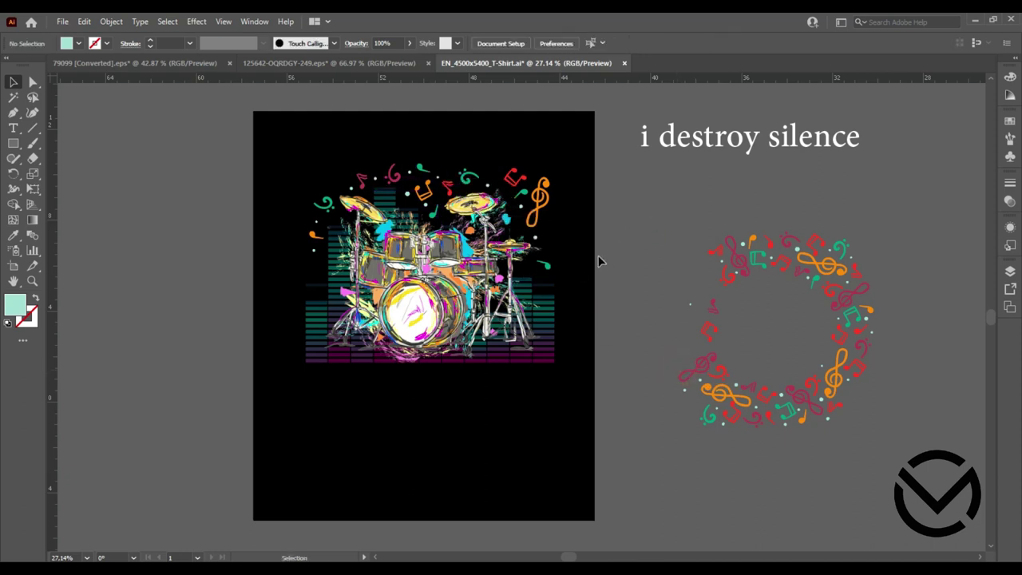
{"action": "left_click_drag", "start_coordinate": [834, 413], "coordinate": [552, 234]}
{"action": "left_click", "coordinate": [649, 233]}
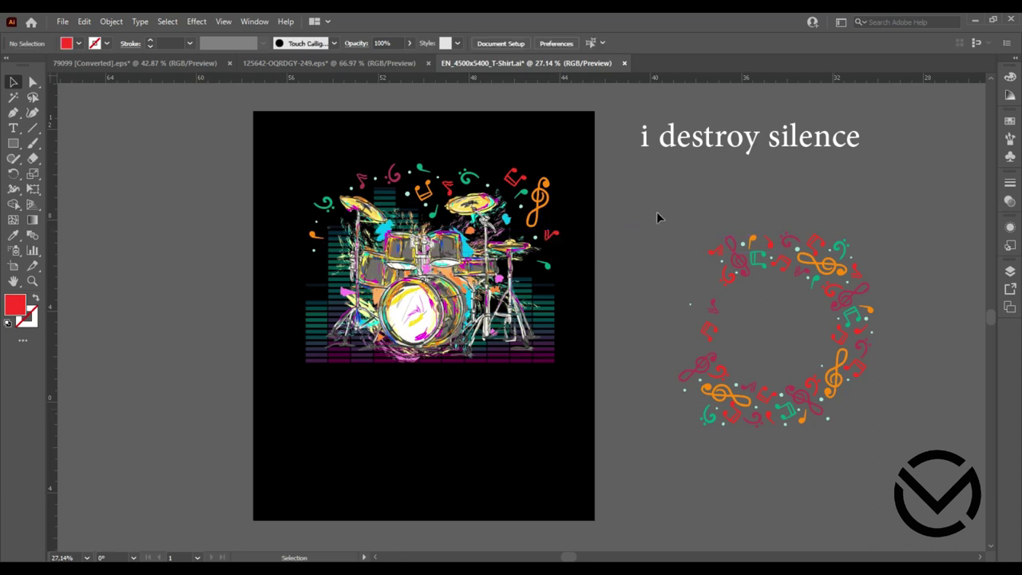
Delete the leftover note wreath and change the headline to UPPERCASE.
{"action": "left_click_drag", "start_coordinate": [663, 204], "coordinate": [912, 475]}
{"action": "key", "text": "Delete"}
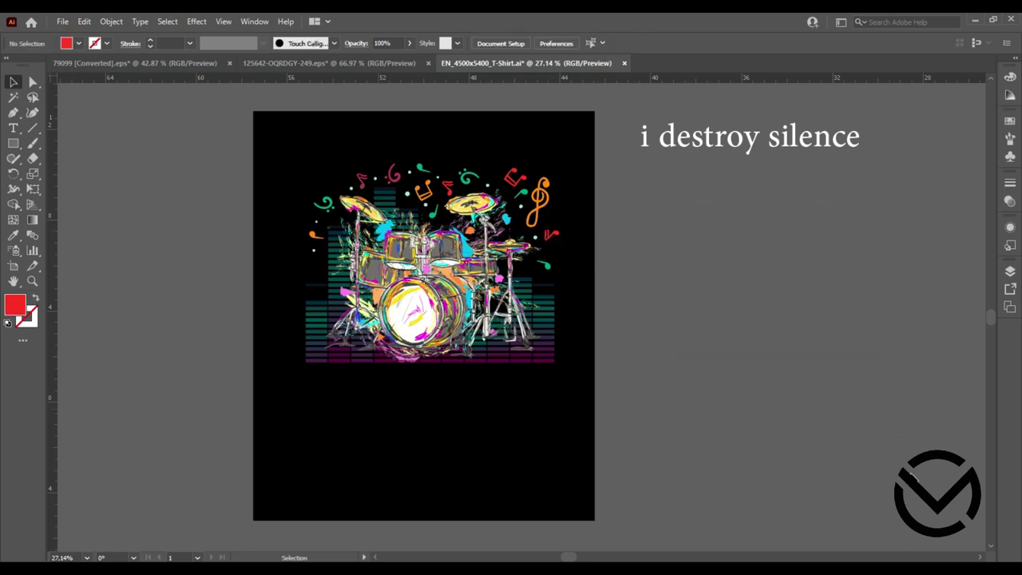
{"action": "left_click", "coordinate": [706, 145]}
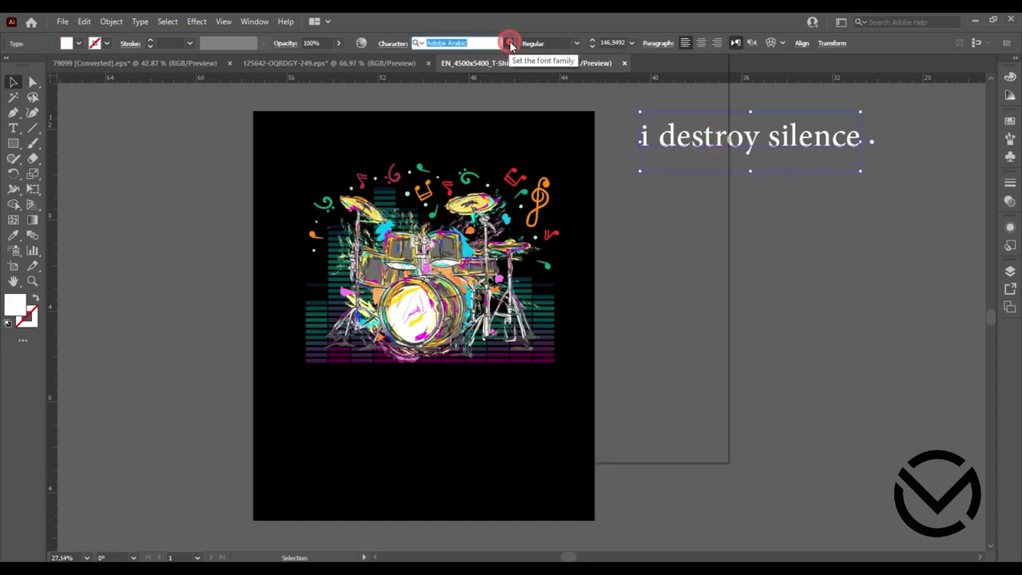
{"action": "left_click", "coordinate": [509, 43]}
{"action": "left_click", "coordinate": [111, 21]}
{"action": "mouse_move", "coordinate": [126, 293]}
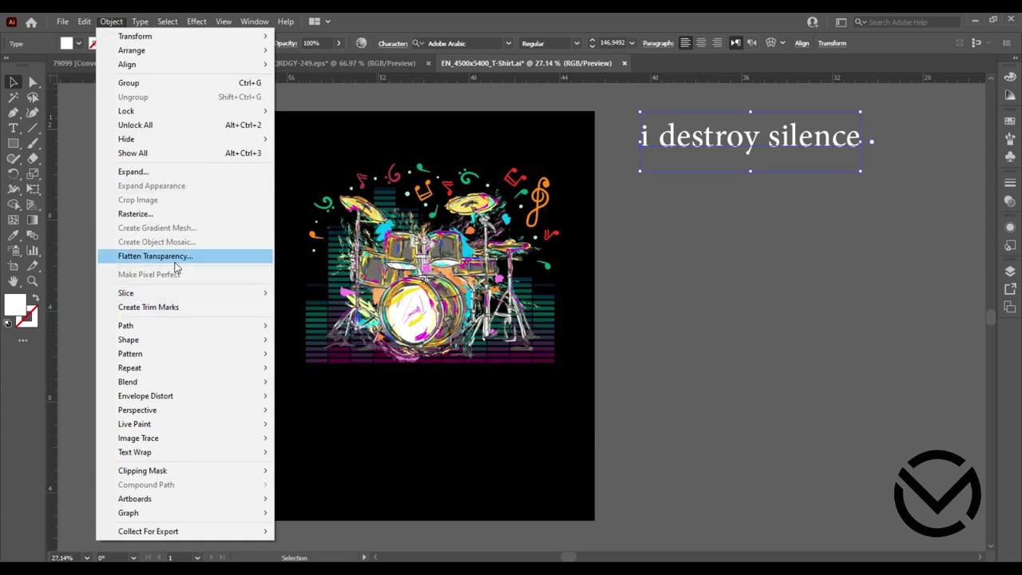
{"action": "left_click", "coordinate": [111, 22]}
{"action": "left_click", "coordinate": [139, 22]}
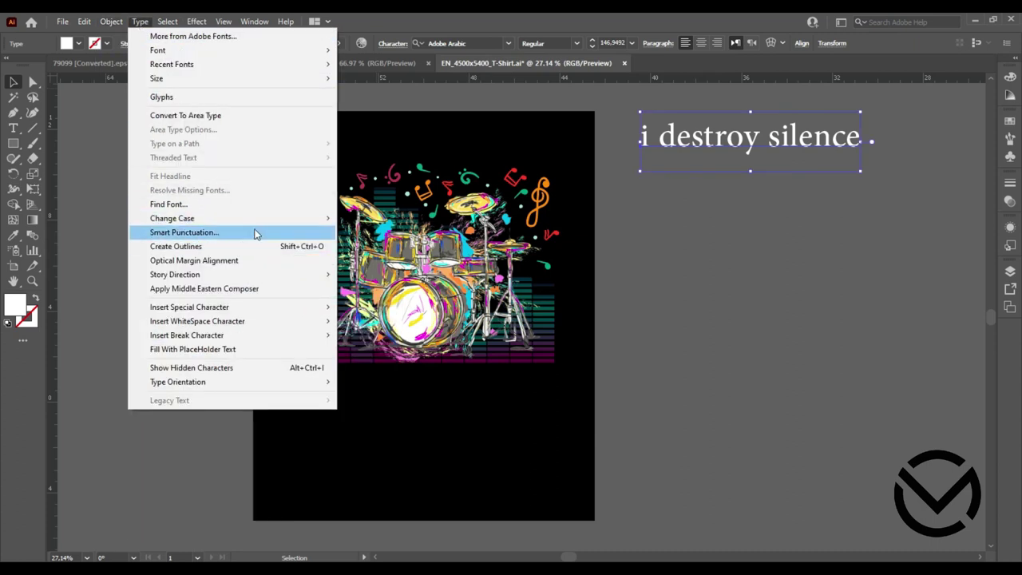
{"action": "left_click", "coordinate": [363, 222]}
Set the I DESTROY SILENCE headline in the Oswald font.
{"action": "left_click", "coordinate": [750, 204]}
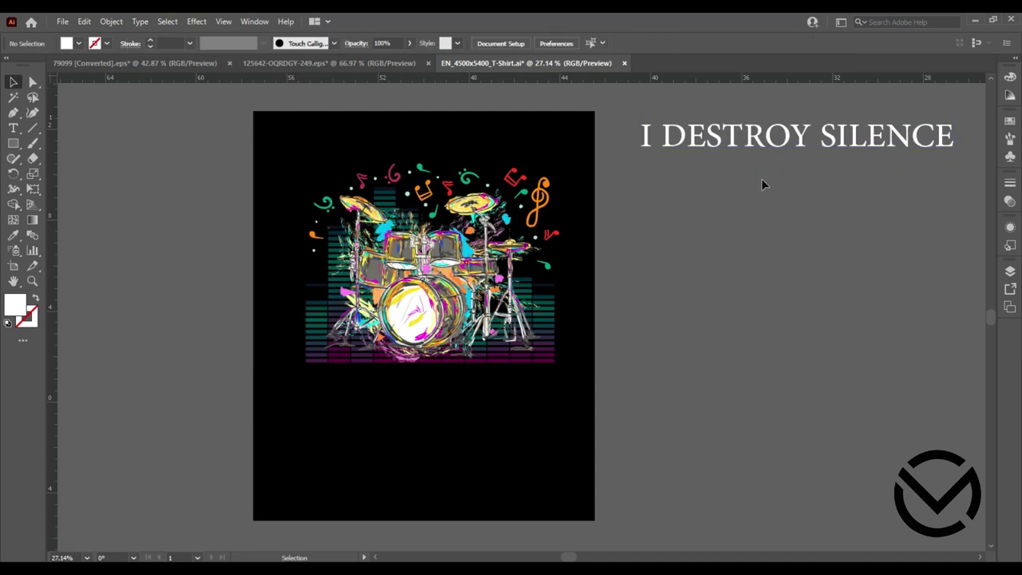
{"action": "left_click", "coordinate": [776, 144]}
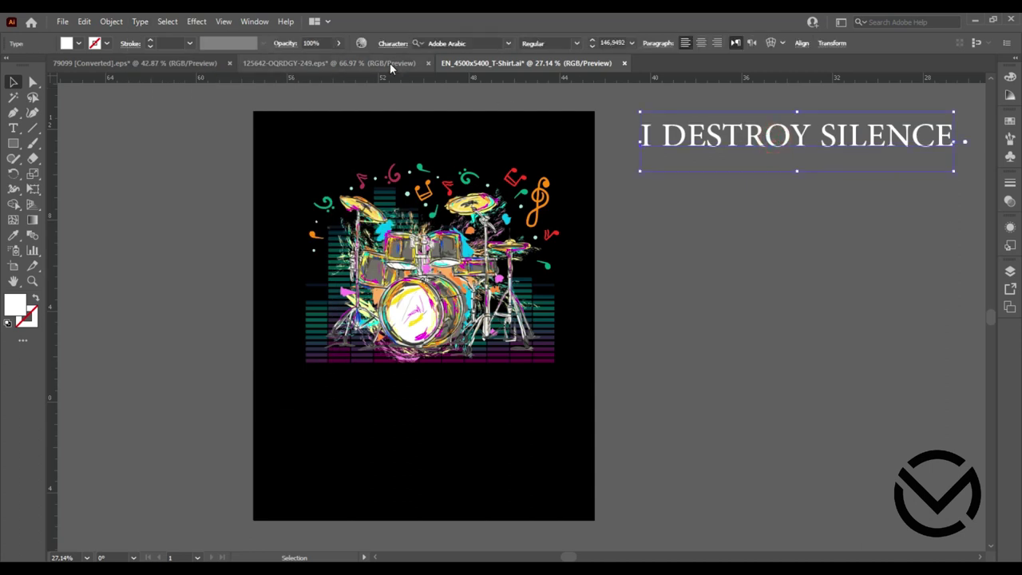
{"action": "left_click", "coordinate": [508, 43]}
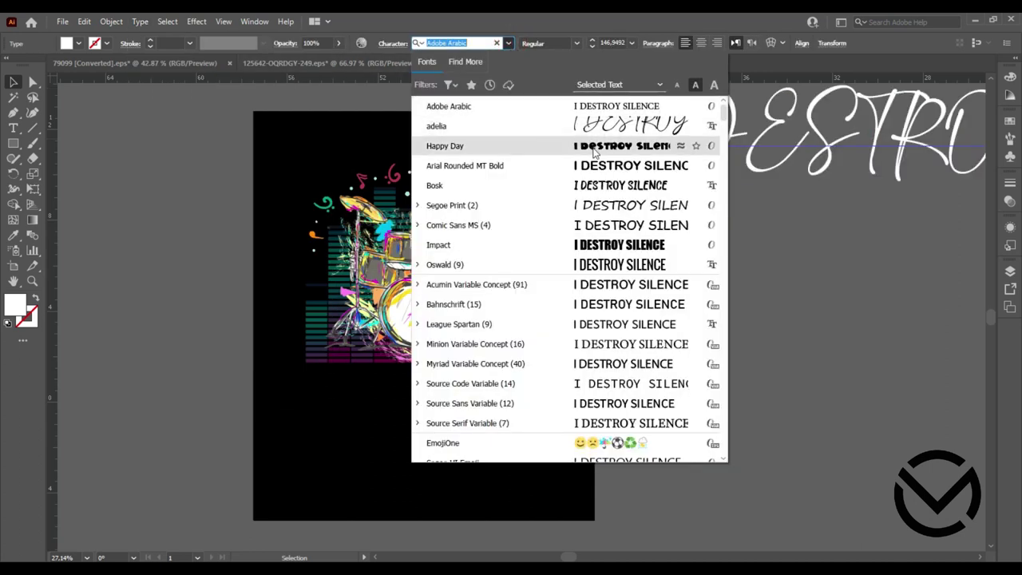
{"action": "left_click", "coordinate": [608, 274]}
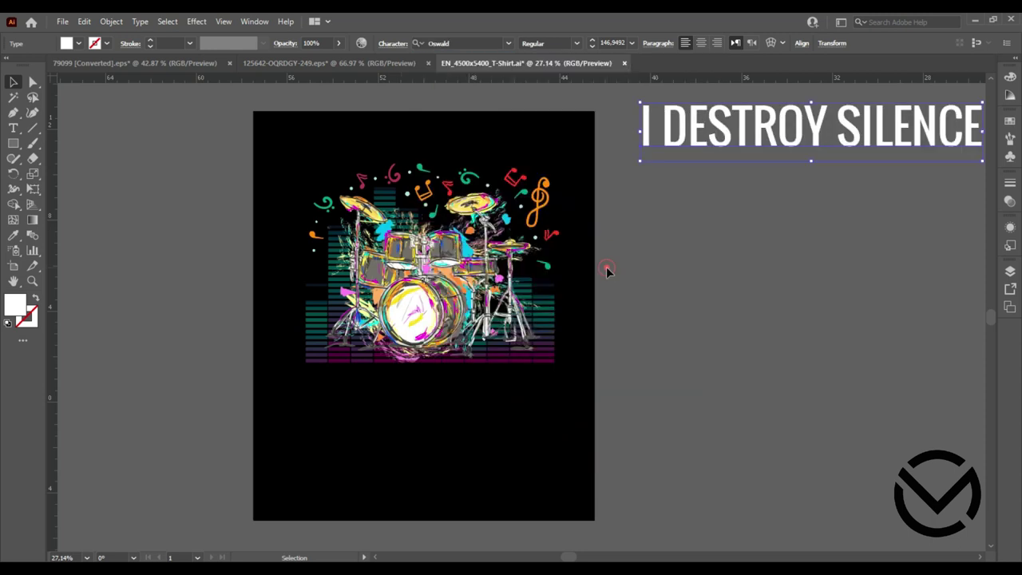
Move the headline onto the artboard beneath the drum kit and scale it down to fit.
{"action": "left_click_drag", "start_coordinate": [751, 154], "coordinate": [704, 245]}
{"action": "left_click_drag", "start_coordinate": [422, 431], "coordinate": [383, 413]}
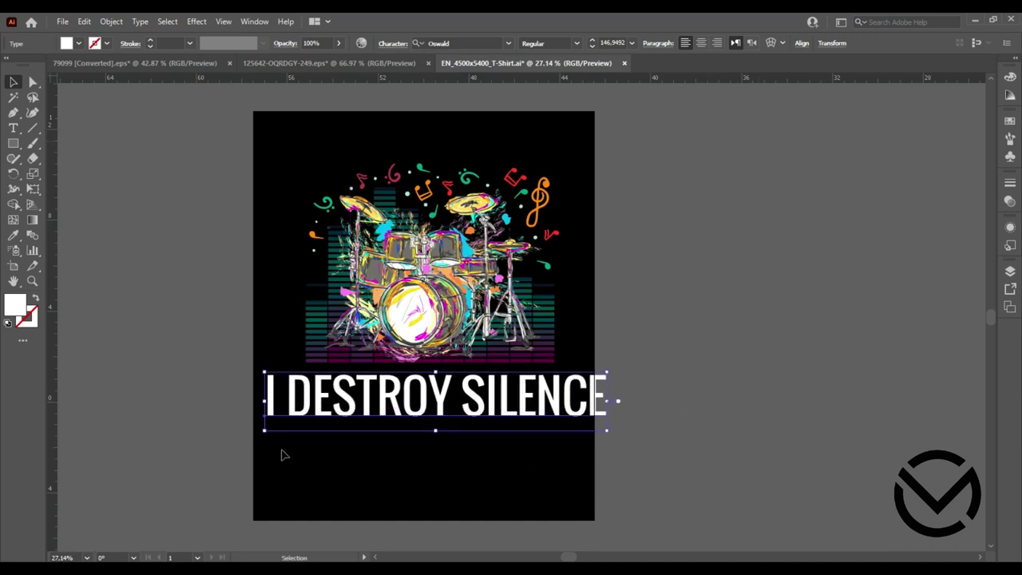
{"action": "left_click_drag", "start_coordinate": [266, 431], "coordinate": [278, 425]}
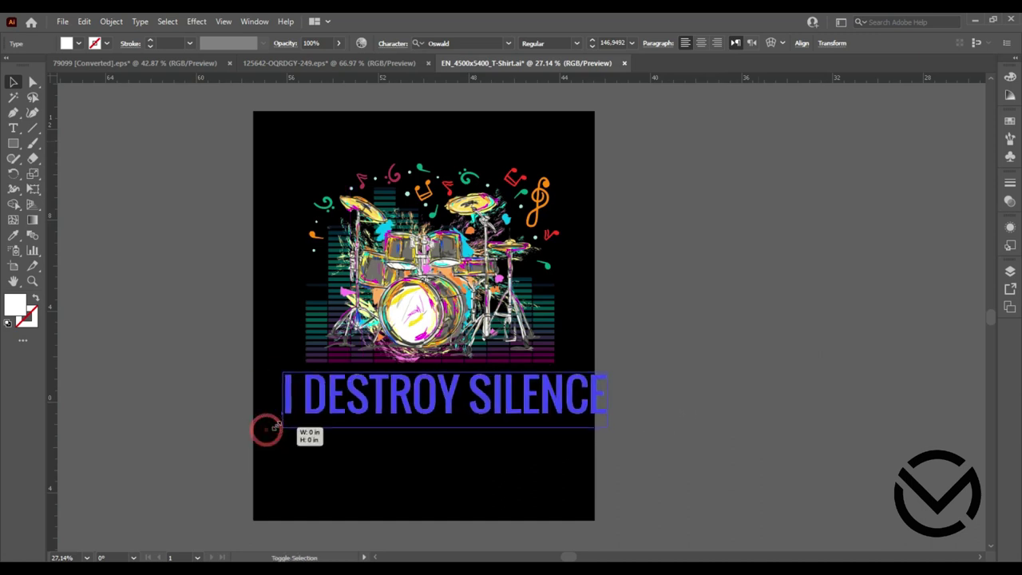
{"action": "left_click", "coordinate": [383, 463]}
{"action": "left_click", "coordinate": [439, 412]}
{"action": "left_click_drag", "start_coordinate": [598, 407], "coordinate": [550, 409]}
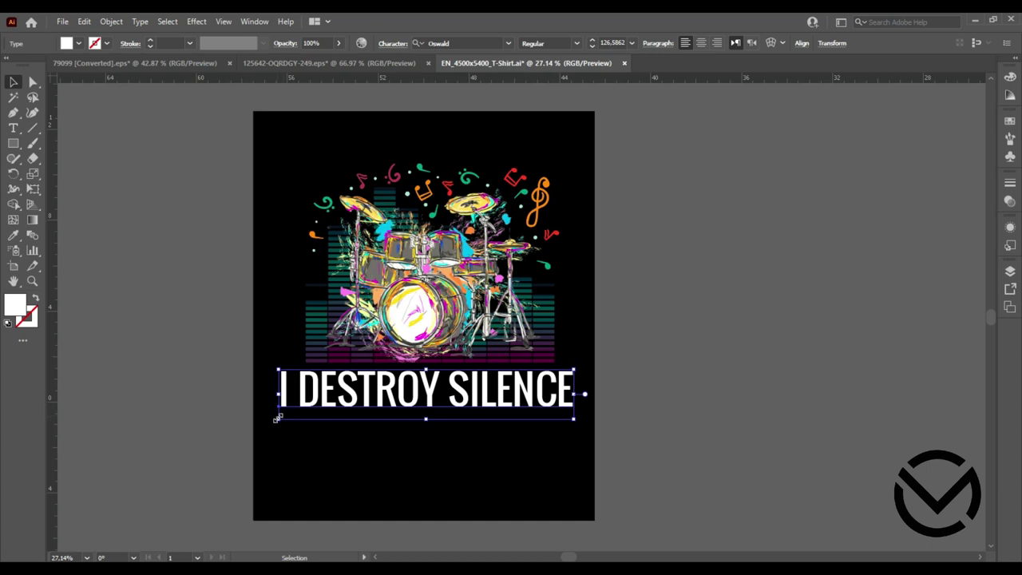
{"action": "left_click_drag", "start_coordinate": [277, 417], "coordinate": [323, 411]}
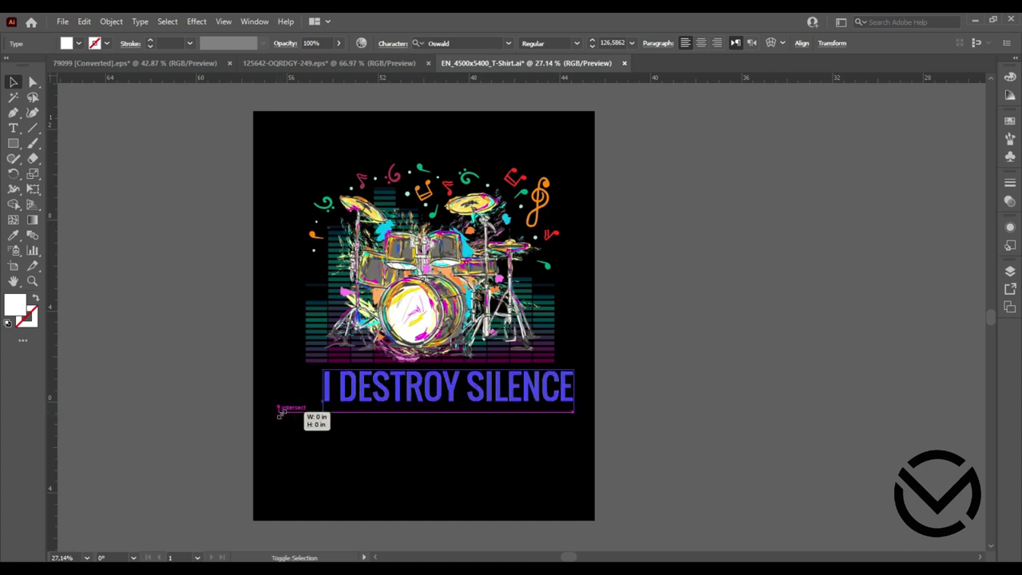
{"action": "left_click", "coordinate": [570, 415]}
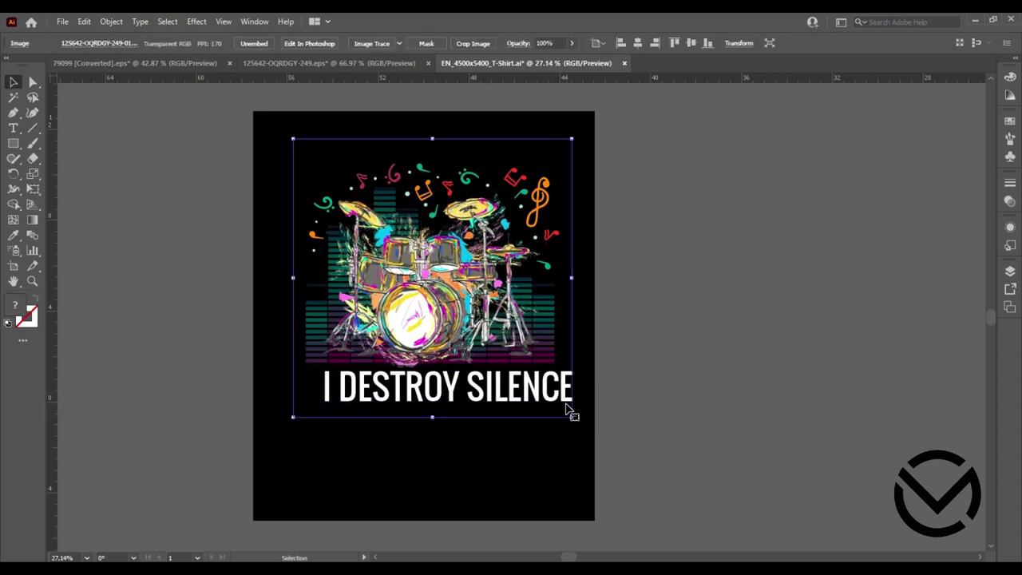
{"action": "left_click", "coordinate": [565, 415]}
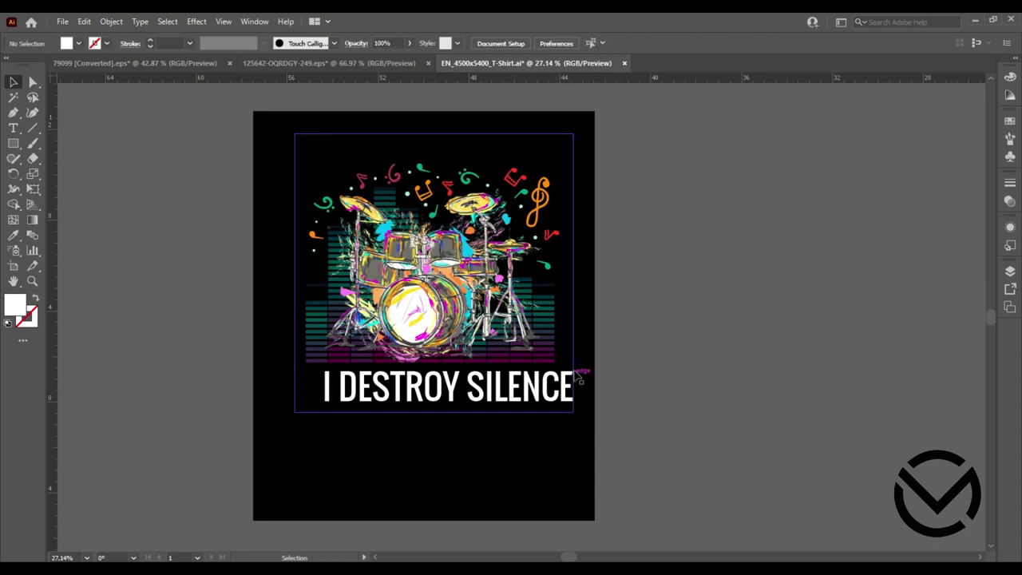
Expand the Design layer in the Layers panel to show its contents.
{"action": "left_click", "coordinate": [1010, 272]}
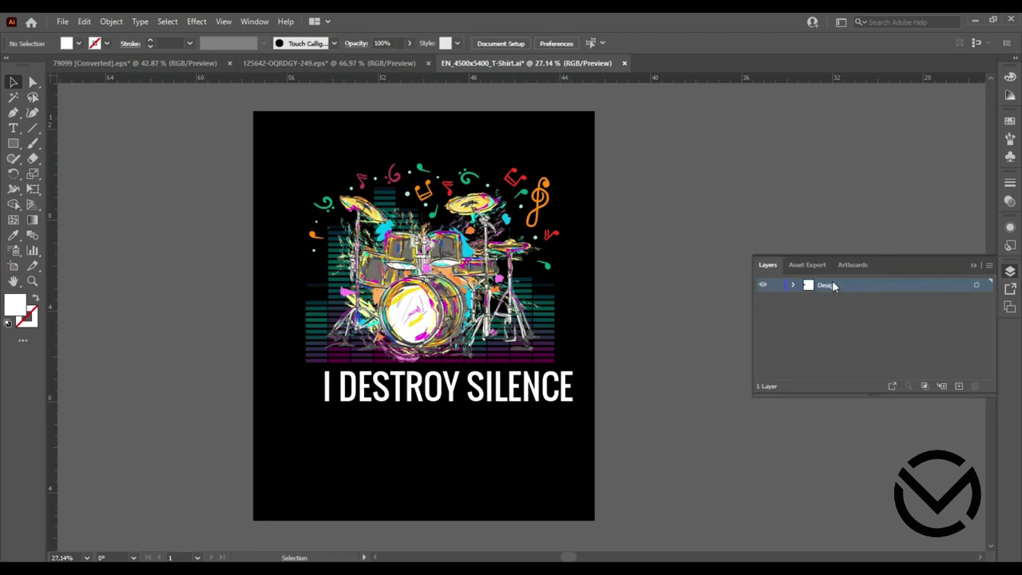
{"action": "left_click", "coordinate": [792, 286]}
{"action": "mouse_move", "coordinate": [990, 297]}
{"action": "left_mouse_down"}
{"action": "mouse_move", "coordinate": [990, 387]}
{"action": "mouse_move", "coordinate": [994, 289]}
{"action": "left_mouse_up"}
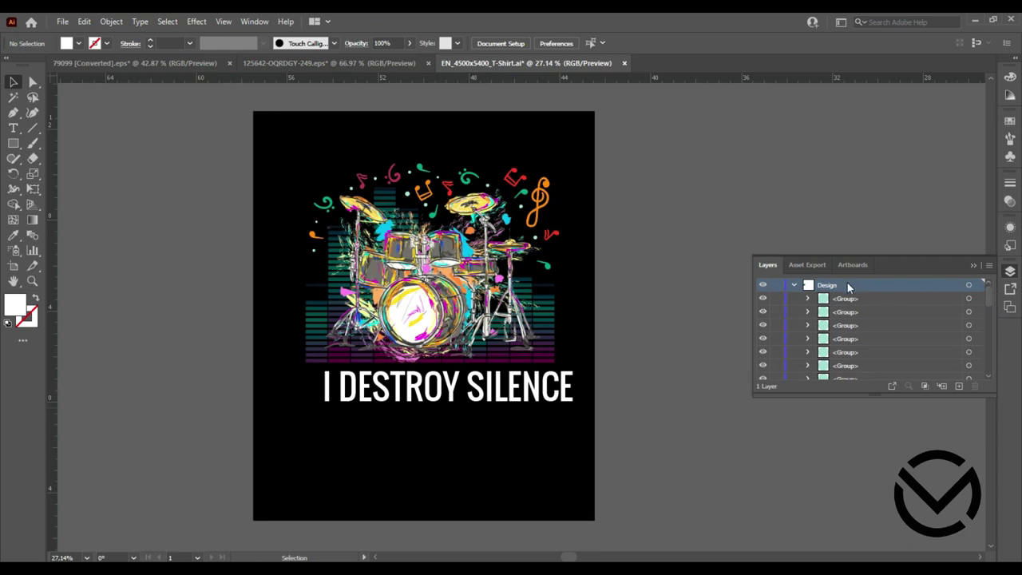
{"action": "left_click", "coordinate": [700, 279]}
{"action": "key", "text": "ctrl+a"}
Drag the I DESTROY SILENCE text lower on the shirt, away from the drums.
{"action": "left_click", "coordinate": [399, 411]}
{"action": "mouse_move", "coordinate": [289, 419]}
{"action": "left_mouse_down"}
{"action": "mouse_move", "coordinate": [284, 460]}
{"action": "mouse_move", "coordinate": [305, 439]}
{"action": "mouse_move", "coordinate": [284, 462]}
{"action": "mouse_move", "coordinate": [305, 457]}
{"action": "left_mouse_up"}
{"action": "left_click", "coordinate": [280, 461]}
{"action": "left_click", "coordinate": [292, 449]}
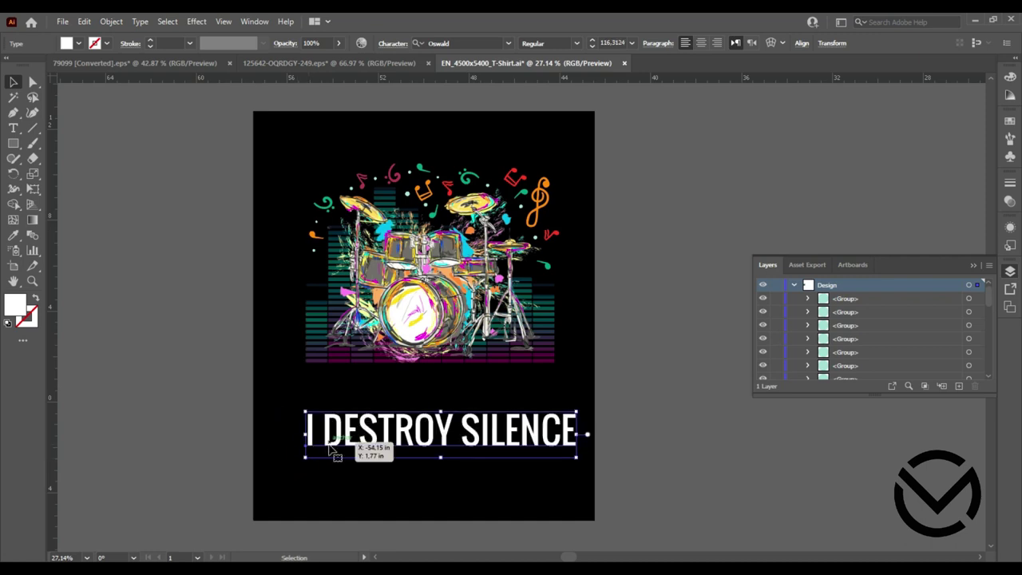
Scale the headline slightly narrower and settle it near the bottom of the shirt.
{"action": "left_click_drag", "start_coordinate": [329, 449], "coordinate": [331, 452]}
{"action": "left_click_drag", "start_coordinate": [577, 461], "coordinate": [556, 460]}
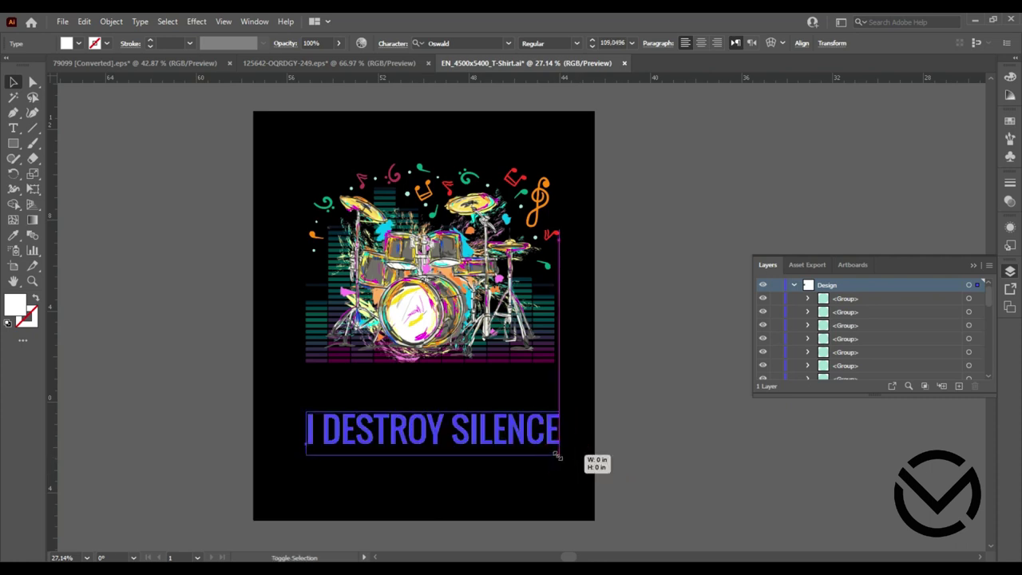
{"action": "left_click", "coordinate": [515, 486]}
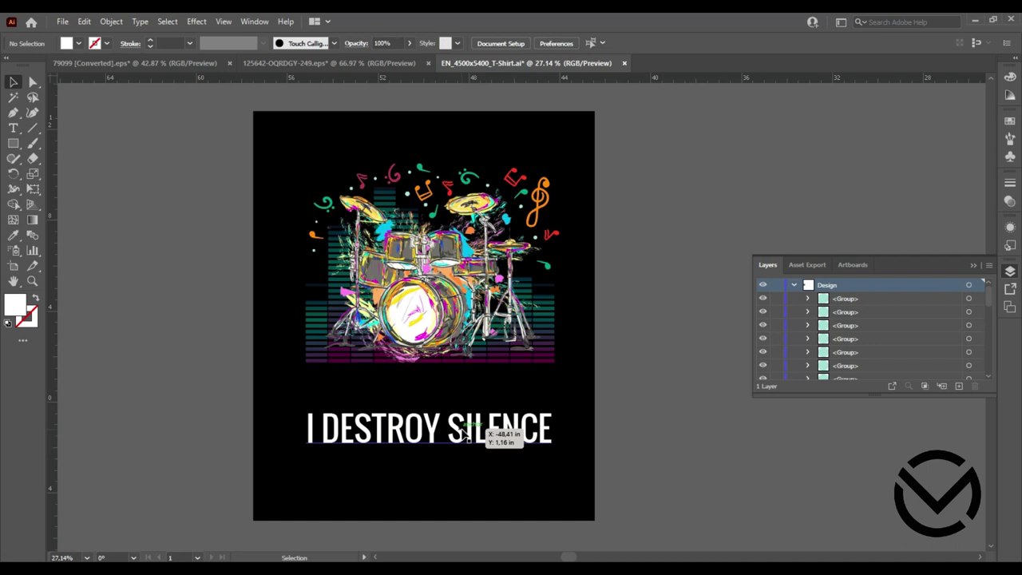
{"action": "left_click", "coordinate": [465, 432]}
{"action": "left_click_drag", "start_coordinate": [465, 432], "coordinate": [473, 388]}
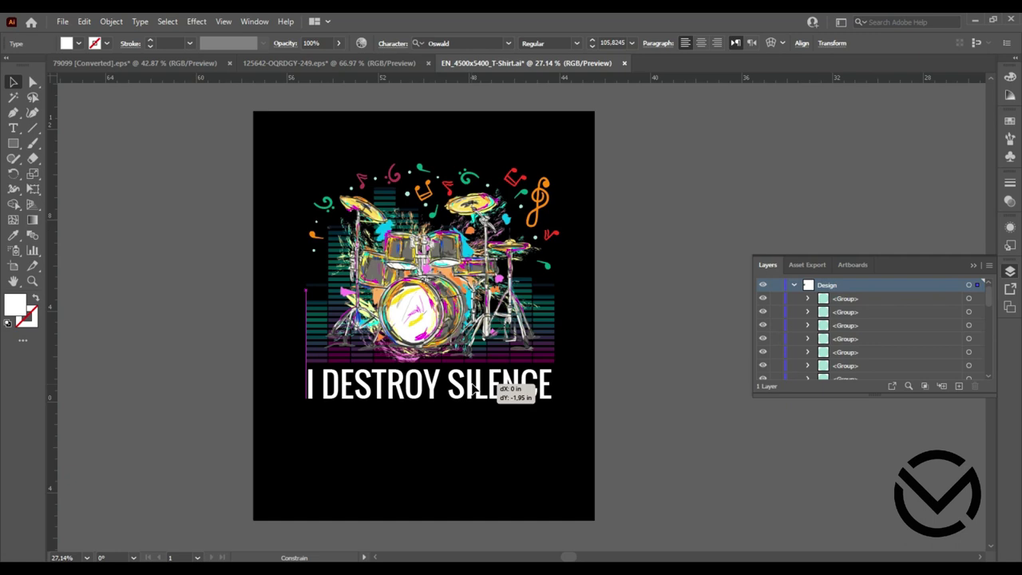
{"action": "left_click_drag", "start_coordinate": [473, 389], "coordinate": [473, 463]}
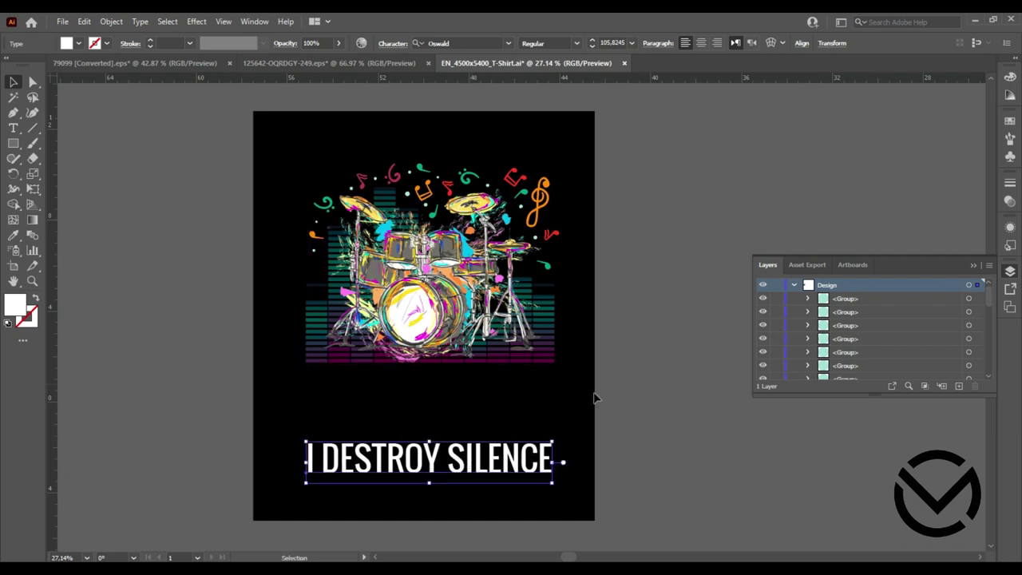
{"action": "left_click", "coordinate": [595, 397]}
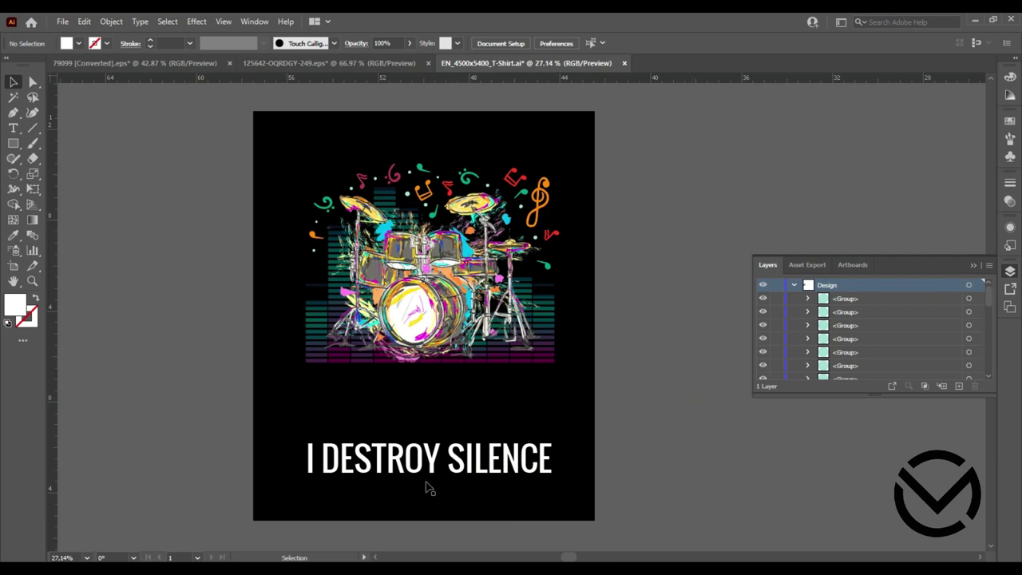
{"action": "left_click", "coordinate": [367, 466]}
Expand the headline into outlines and ungroup it into separate letter shapes.
{"action": "left_click", "coordinate": [111, 20]}
{"action": "left_click", "coordinate": [133, 170]}
{"action": "left_click", "coordinate": [466, 367]}
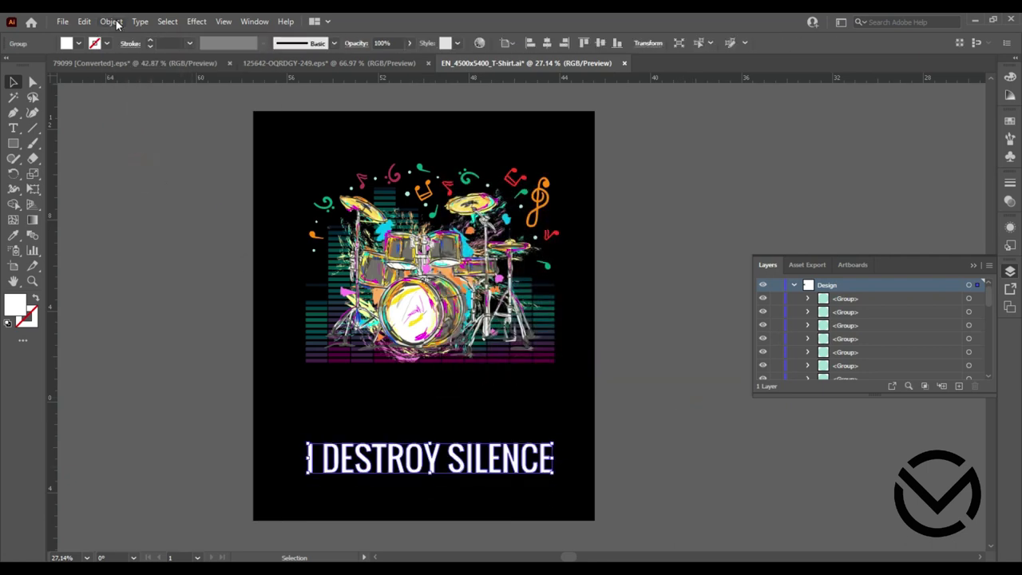
{"action": "right_click", "coordinate": [387, 475]}
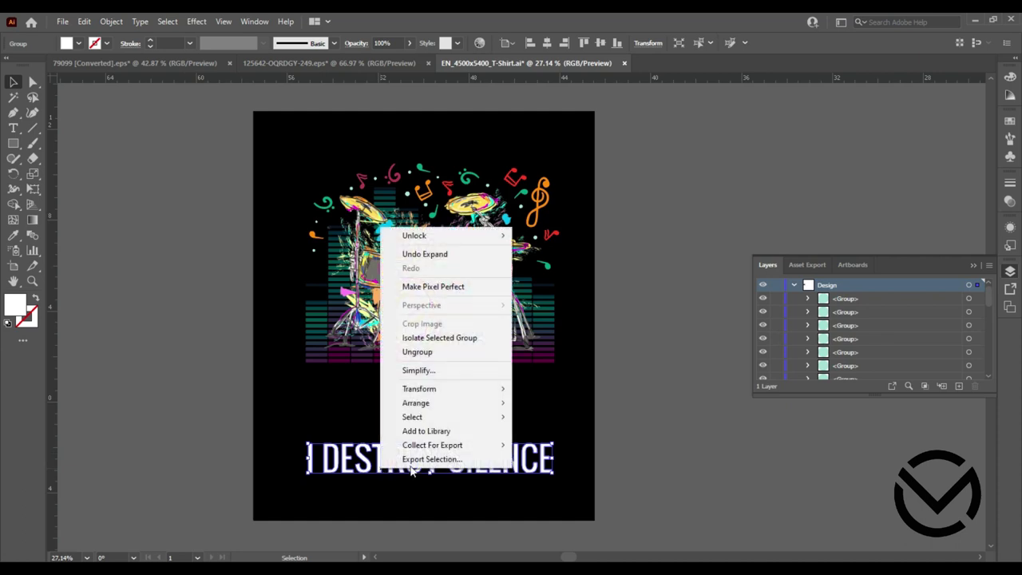
{"action": "left_click", "coordinate": [427, 366]}
Select individual letters, the D and the I, then marquee more letters.
{"action": "left_click", "coordinate": [232, 419]}
{"action": "left_click", "coordinate": [331, 459]}
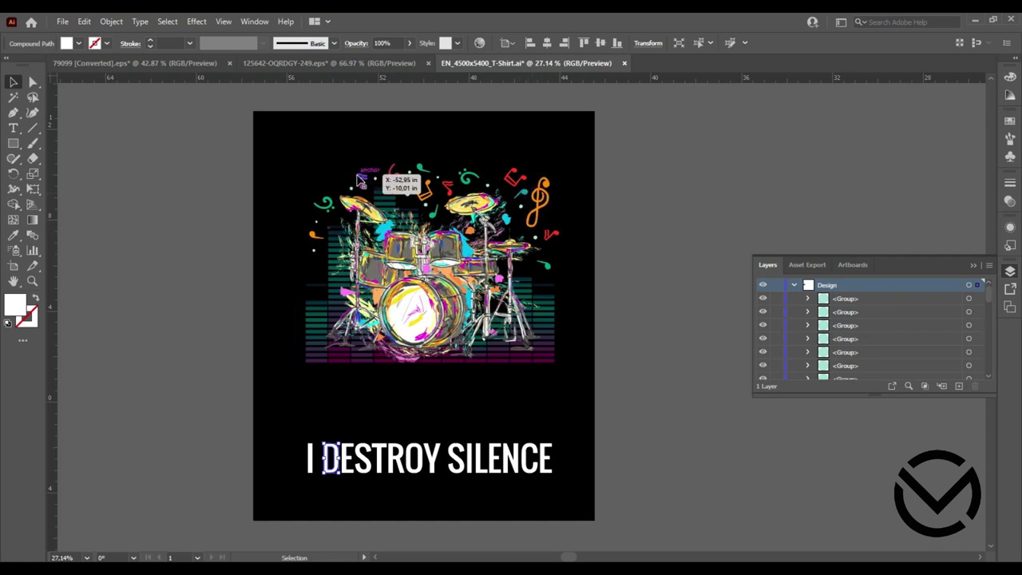
{"action": "left_click", "coordinate": [311, 458]}
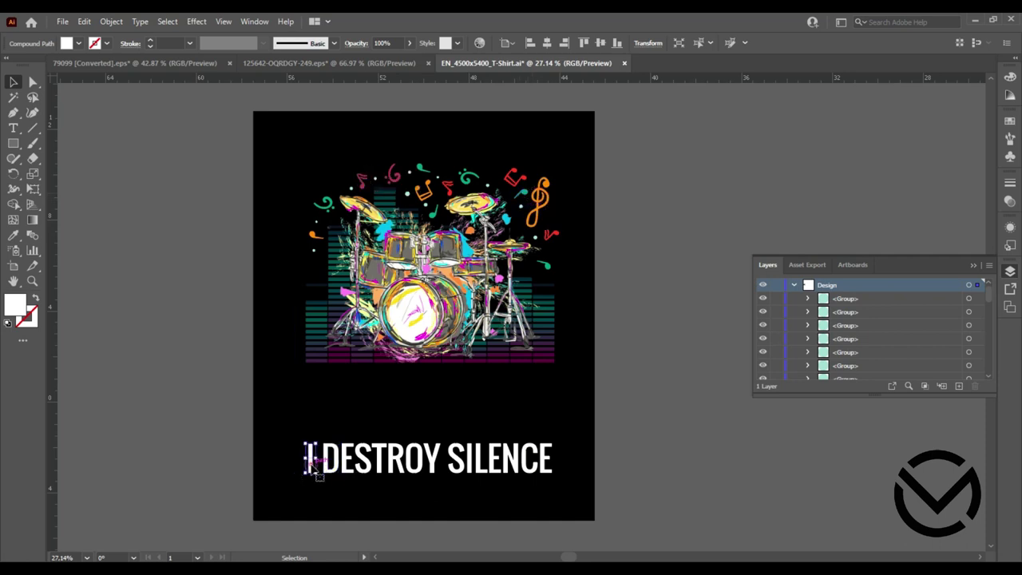
{"action": "mouse_move", "coordinate": [338, 477]}
{"action": "left_mouse_down"}
{"action": "mouse_move", "coordinate": [481, 473]}
{"action": "mouse_move", "coordinate": [487, 460]}
{"action": "left_mouse_up"}
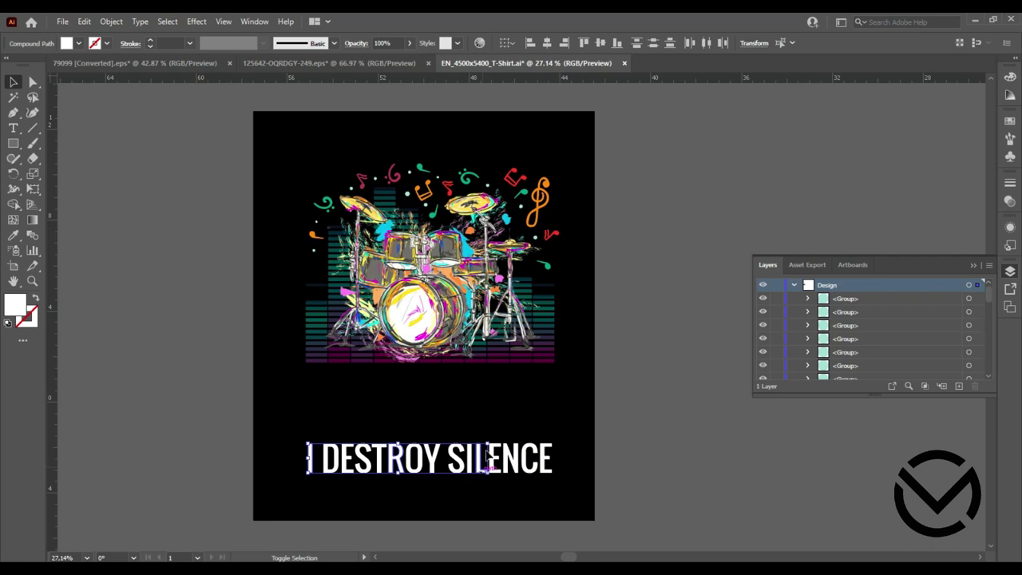
Colour the selected letters orange by sampling the treble clef with the Eyedropper.
{"action": "left_click", "coordinate": [13, 236]}
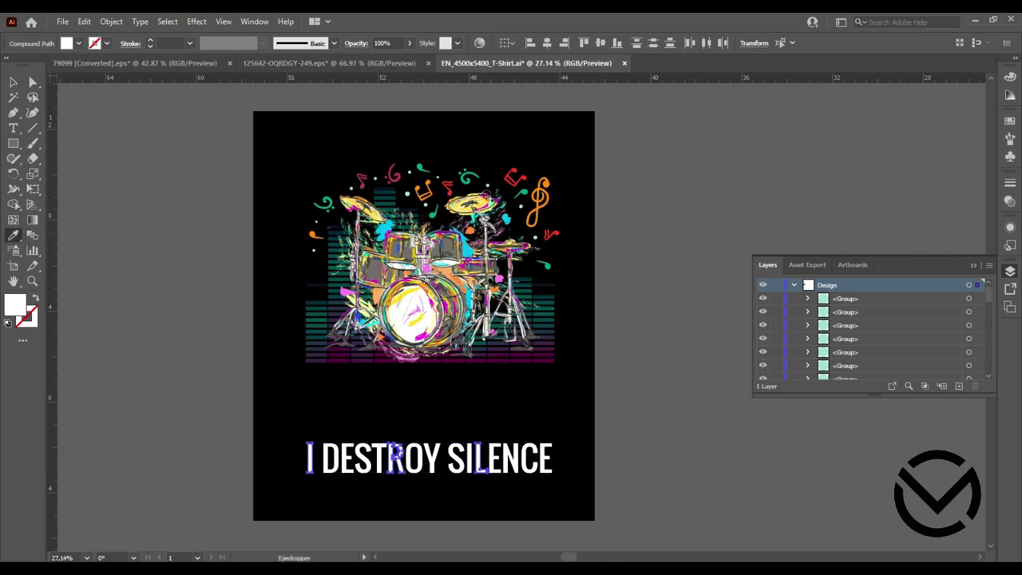
{"action": "left_click", "coordinate": [533, 208]}
{"action": "left_click", "coordinate": [13, 81]}
Select the D, O and E letters and colour them red sampled from the artwork.
{"action": "left_click", "coordinate": [160, 264]}
{"action": "mouse_move", "coordinate": [331, 467]}
{"action": "left_mouse_down"}
{"action": "mouse_move", "coordinate": [337, 499]}
{"action": "mouse_move", "coordinate": [423, 479]}
{"action": "left_mouse_up"}
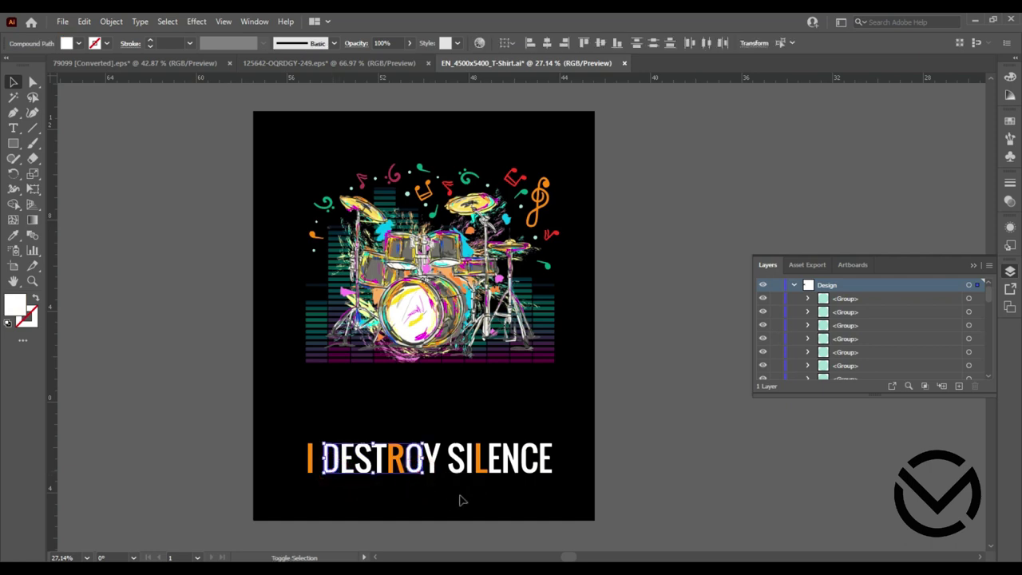
{"action": "left_click", "coordinate": [497, 470], "text": "shift"}
{"action": "left_click", "coordinate": [13, 235]}
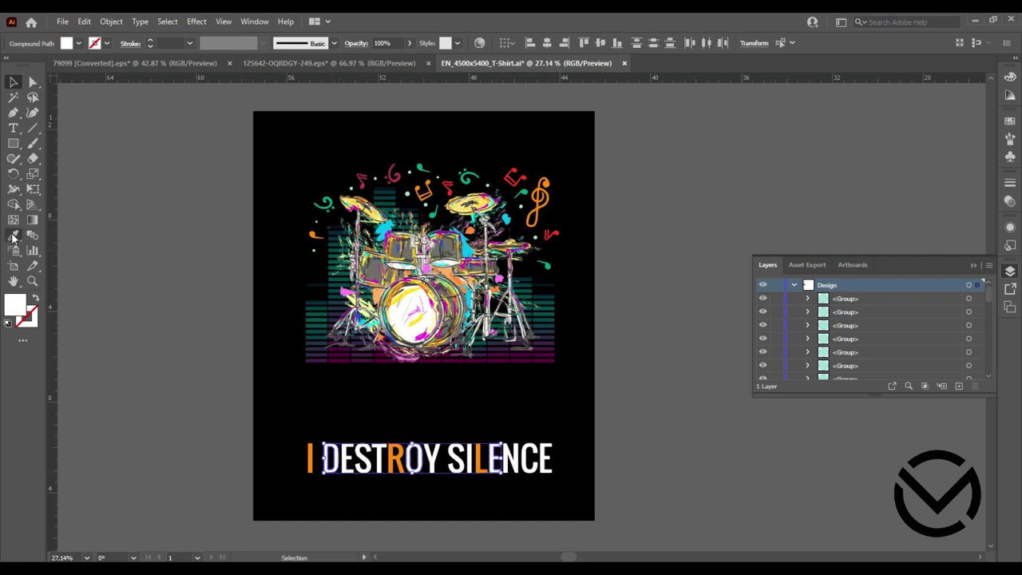
{"action": "left_click", "coordinate": [511, 178]}
{"action": "left_click", "coordinate": [13, 83]}
{"action": "left_click", "coordinate": [11, 85]}
{"action": "left_click", "coordinate": [159, 437]}
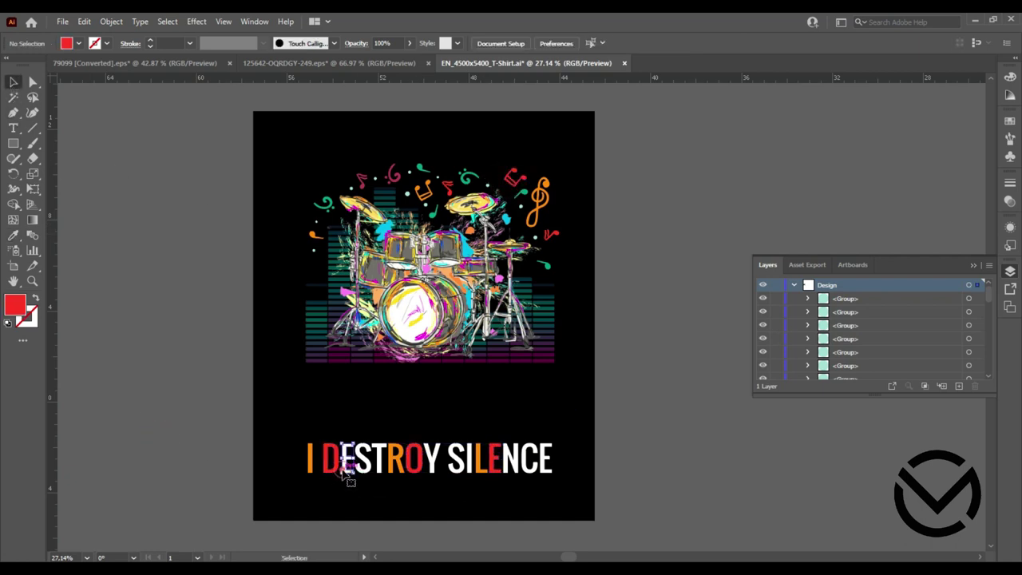
Colour another run of slogan letters teal, sampled from a music note.
{"action": "left_click_drag", "start_coordinate": [346, 470], "coordinate": [520, 469]}
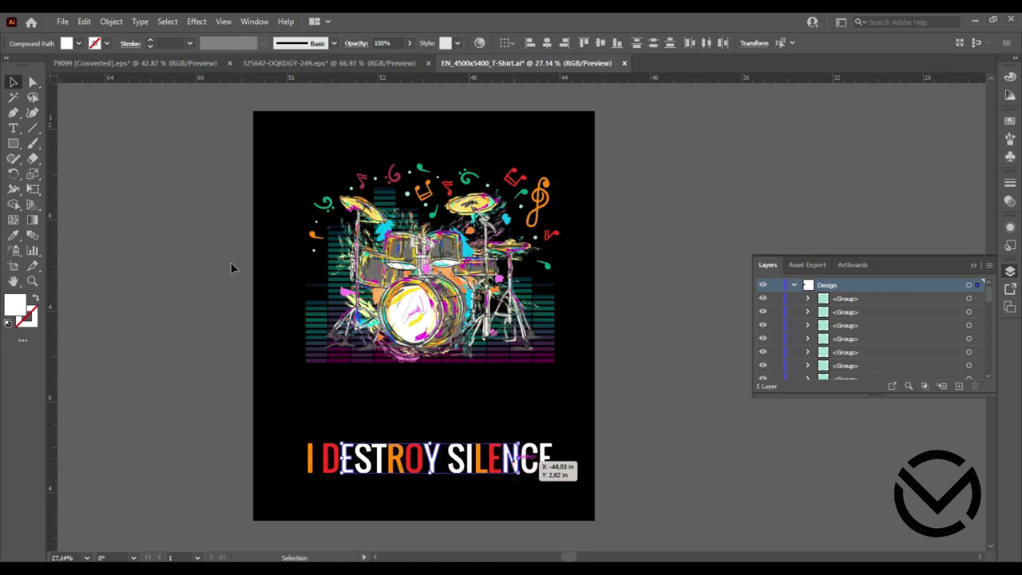
{"action": "key", "text": "i"}
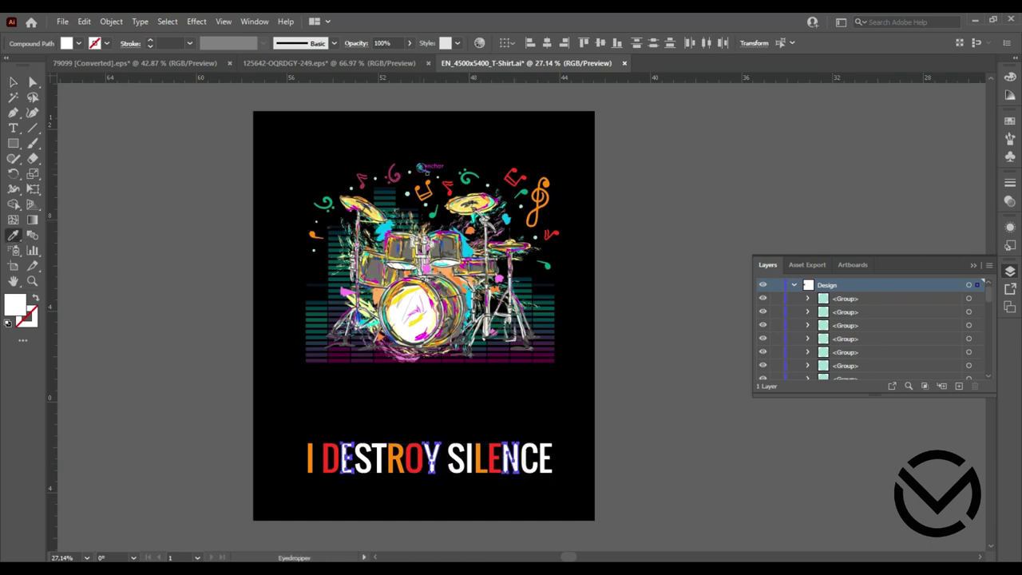
{"action": "left_click", "coordinate": [421, 168]}
{"action": "left_click", "coordinate": [13, 81]}
{"action": "left_click", "coordinate": [114, 200]}
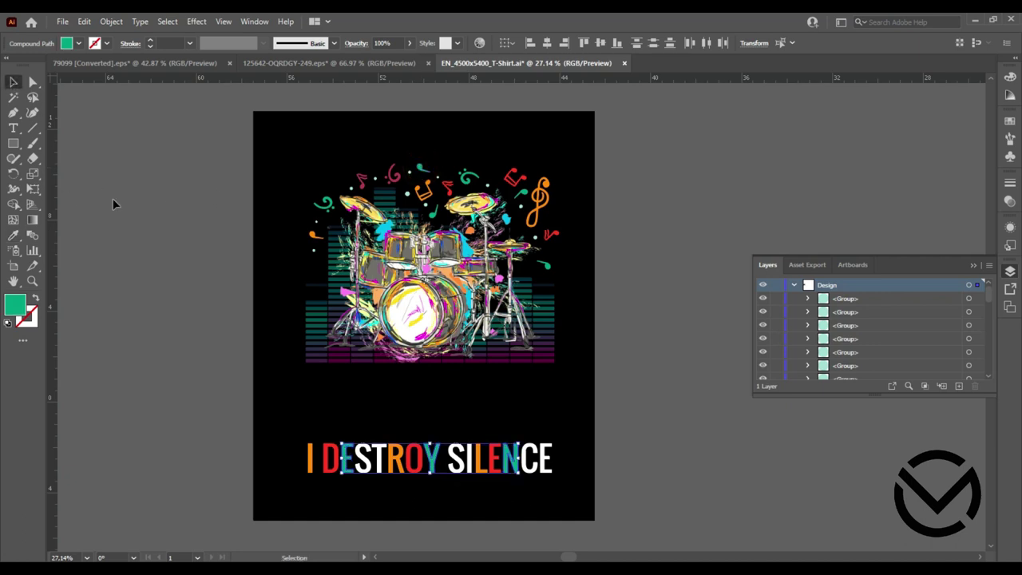
Colour the S letters and the C in SILENCE magenta from the artwork.
{"action": "left_click", "coordinate": [363, 461]}
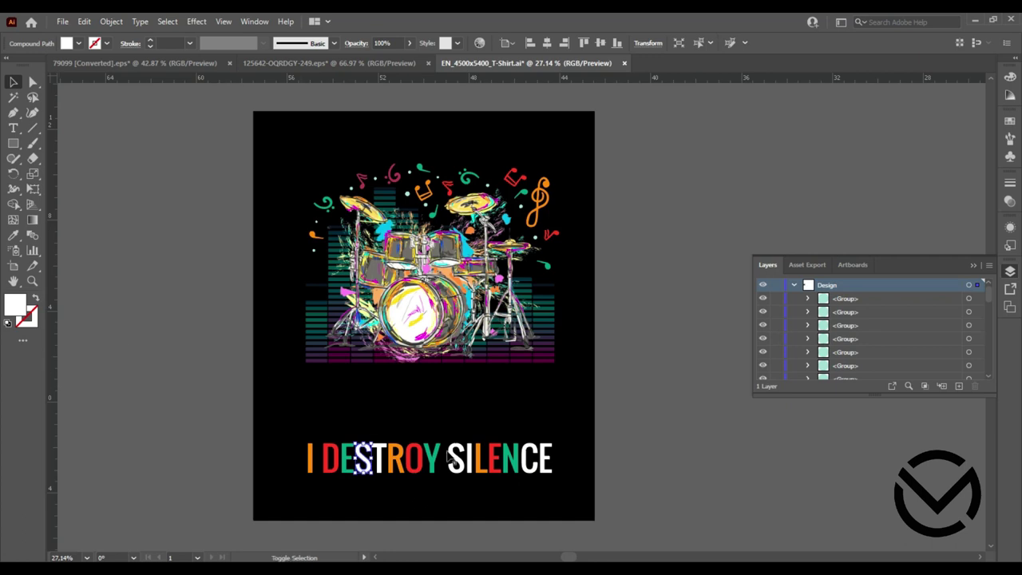
{"action": "left_click_drag", "start_coordinate": [475, 479], "coordinate": [371, 451]}
{"action": "left_click", "coordinate": [530, 469], "text": "shift"}
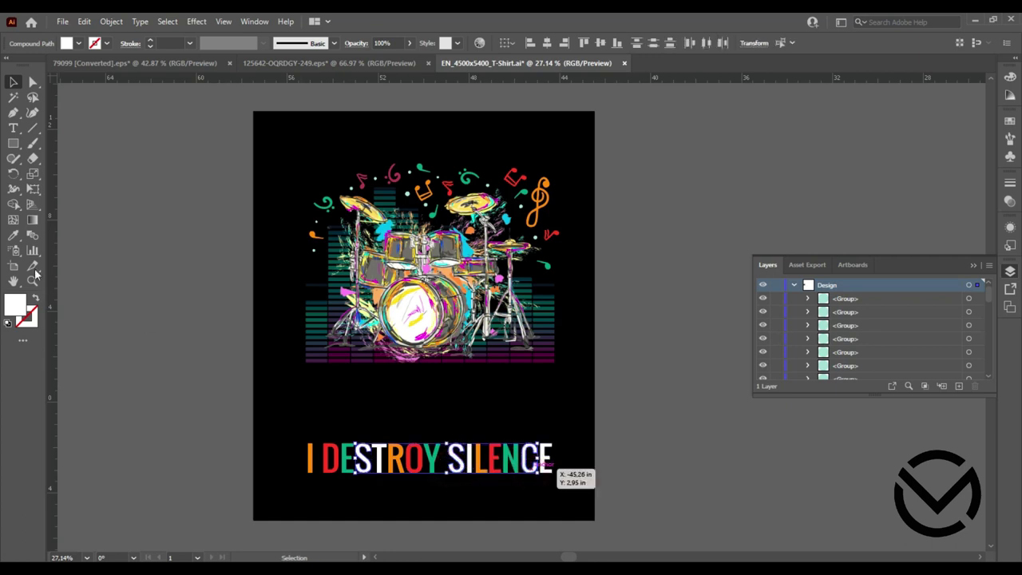
{"action": "left_click", "coordinate": [12, 236]}
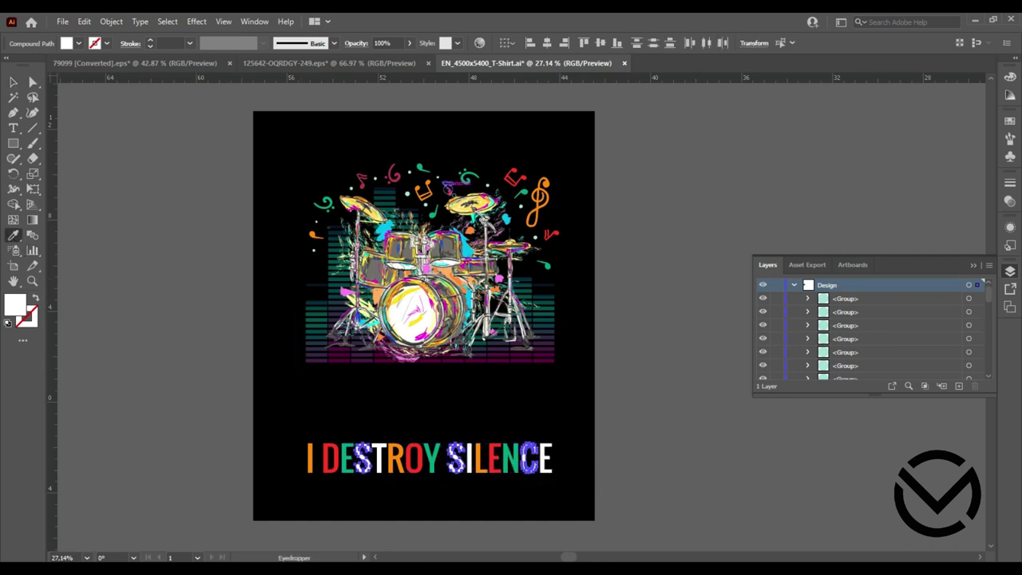
{"action": "left_click", "coordinate": [393, 178]}
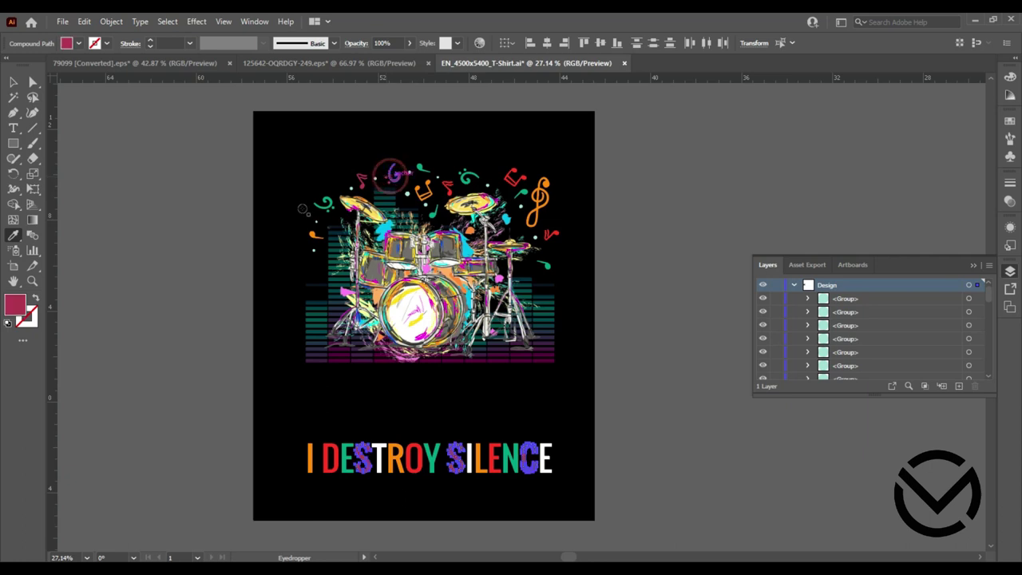
{"action": "left_click", "coordinate": [13, 81]}
{"action": "left_click", "coordinate": [140, 170]}
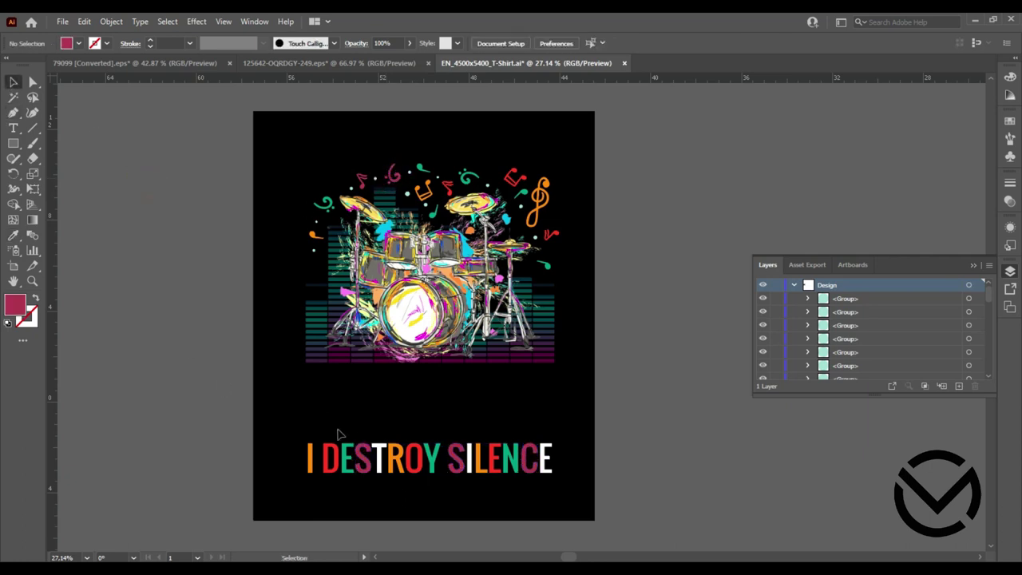
Colour the white T in DESTROY and the I and E in SILENCE red from the red note.
{"action": "left_click", "coordinate": [379, 457], "text": "shift"}
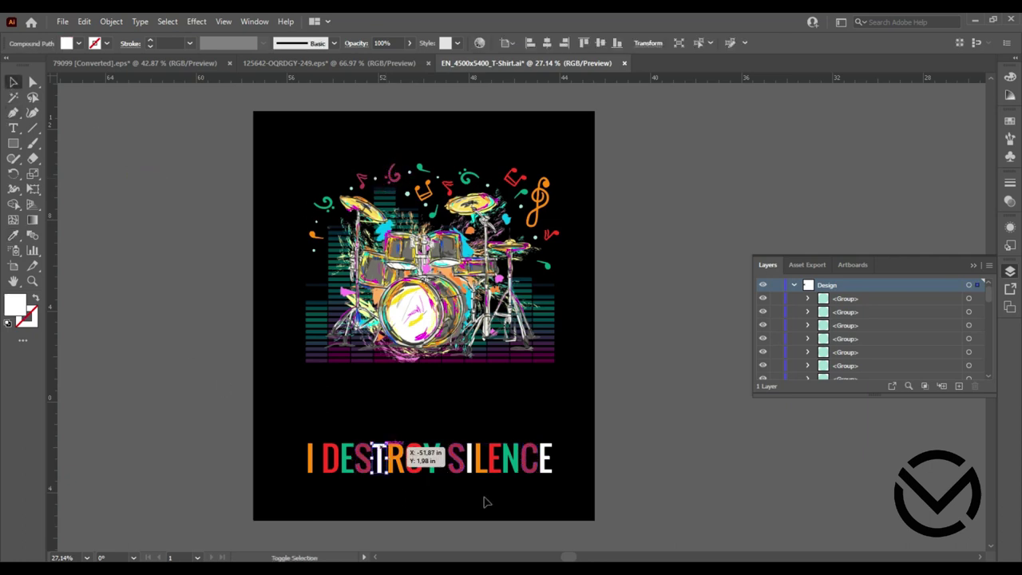
{"action": "left_click", "coordinate": [469, 459], "text": "shift"}
{"action": "left_click", "coordinate": [545, 459], "text": "shift"}
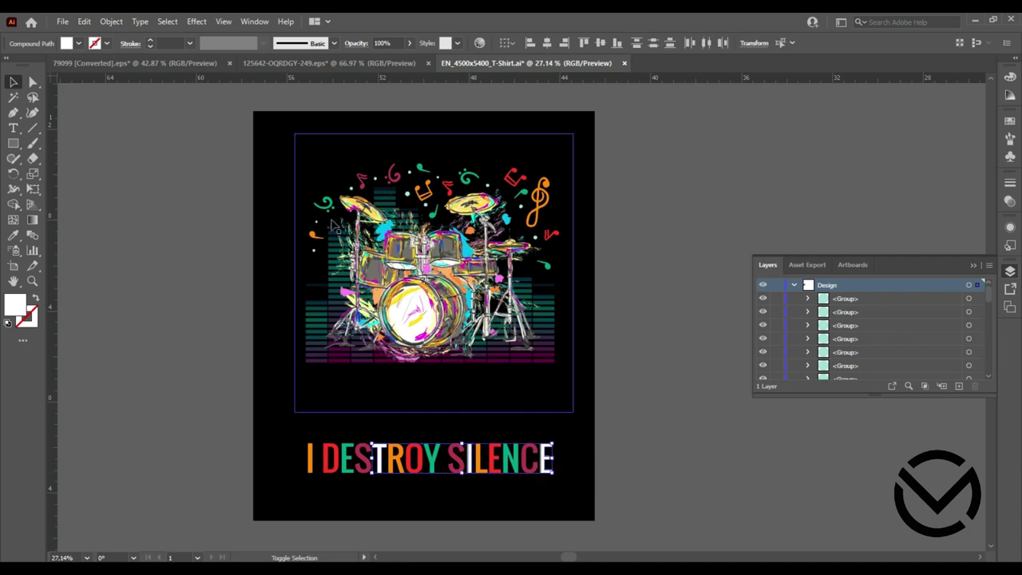
{"action": "left_click", "coordinate": [13, 234]}
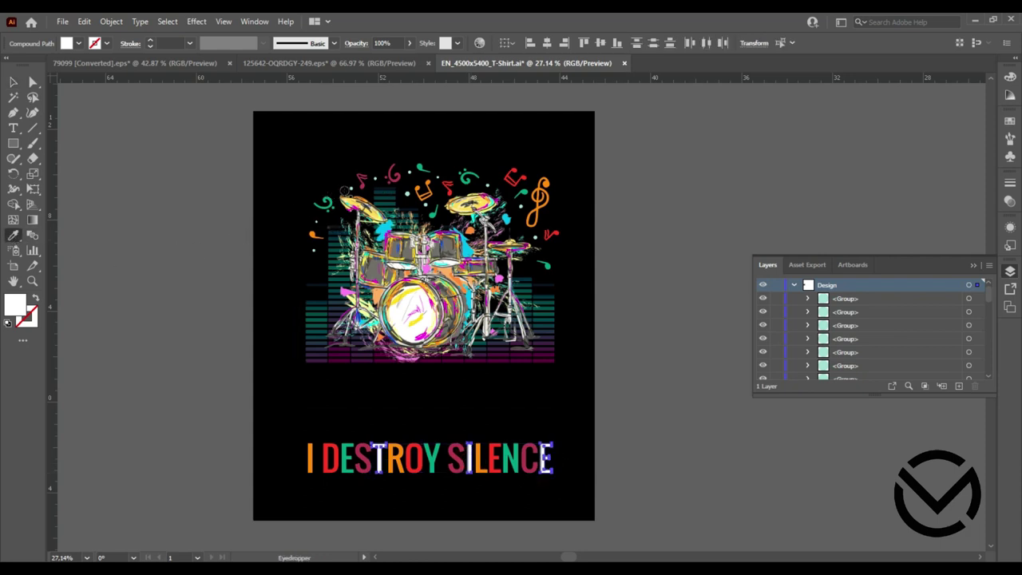
{"action": "left_click", "coordinate": [322, 205]}
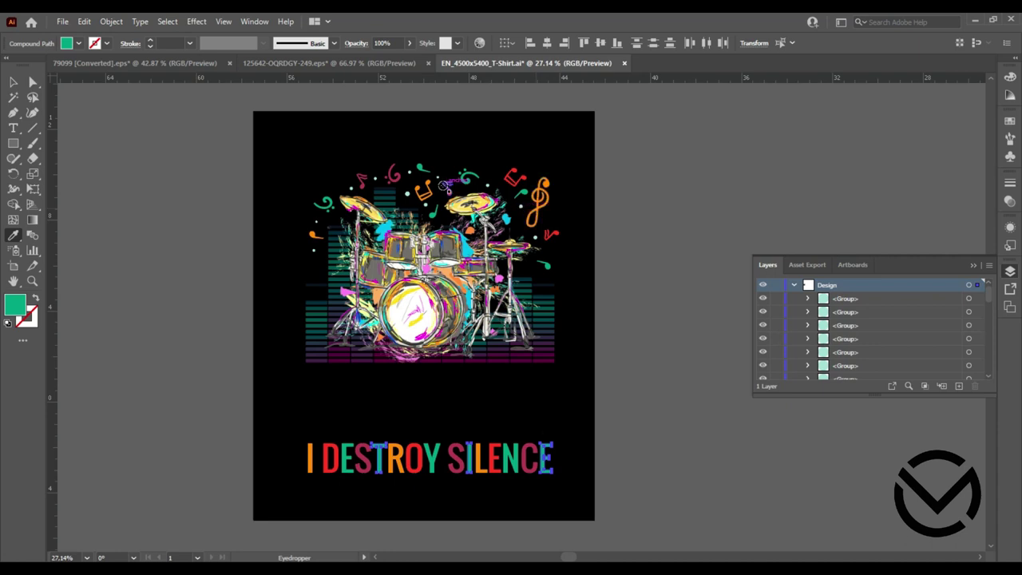
{"action": "left_click", "coordinate": [445, 185]}
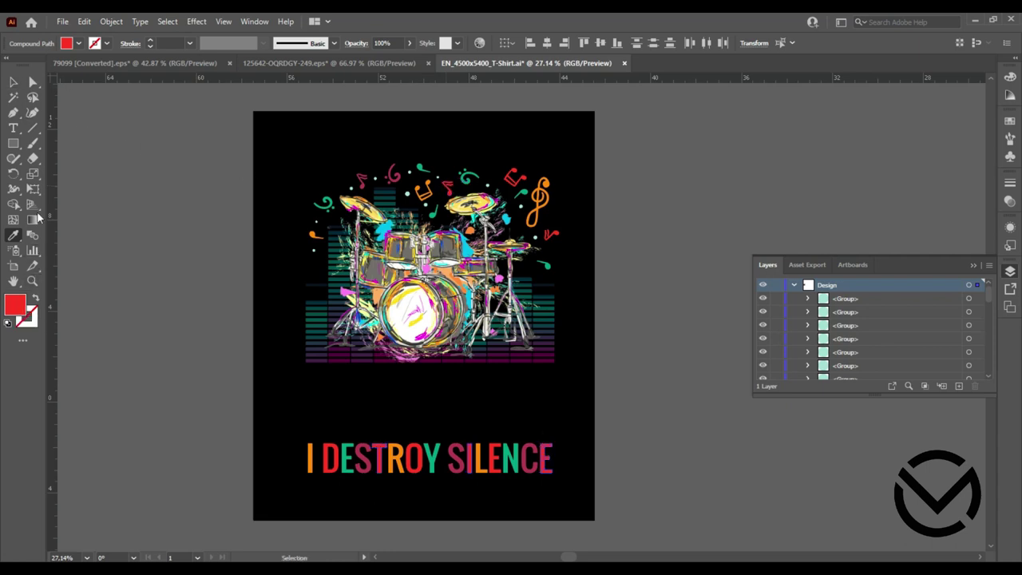
Push the letters' red fill to full saturation, FF180D, in the Color Picker.
{"action": "double_click", "coordinate": [15, 305]}
{"action": "left_click_drag", "start_coordinate": [616, 229], "coordinate": [624, 227]}
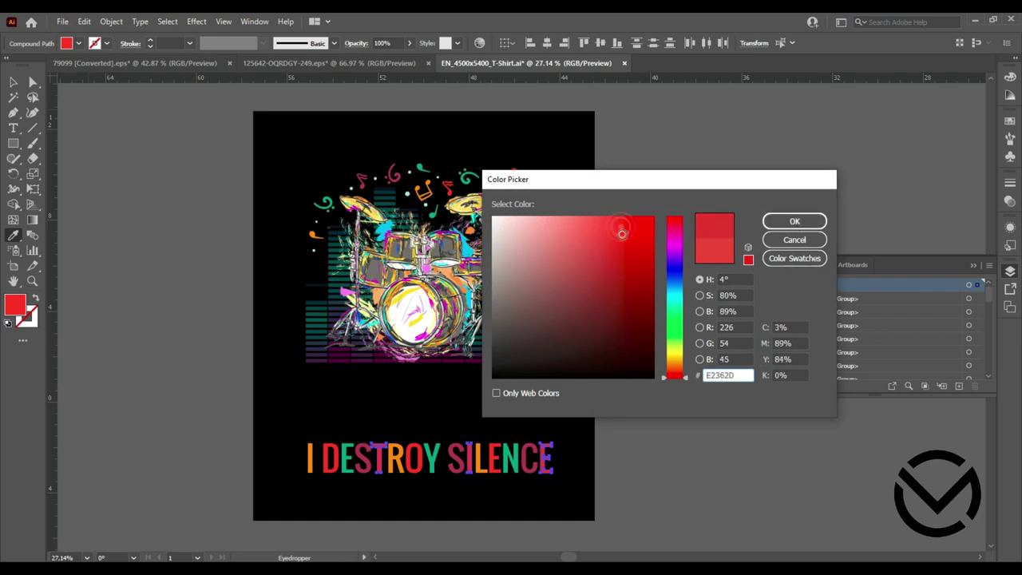
{"action": "mouse_move", "coordinate": [625, 226]}
{"action": "left_mouse_down"}
{"action": "mouse_move", "coordinate": [656, 234]}
{"action": "mouse_move", "coordinate": [643, 203]}
{"action": "left_mouse_up"}
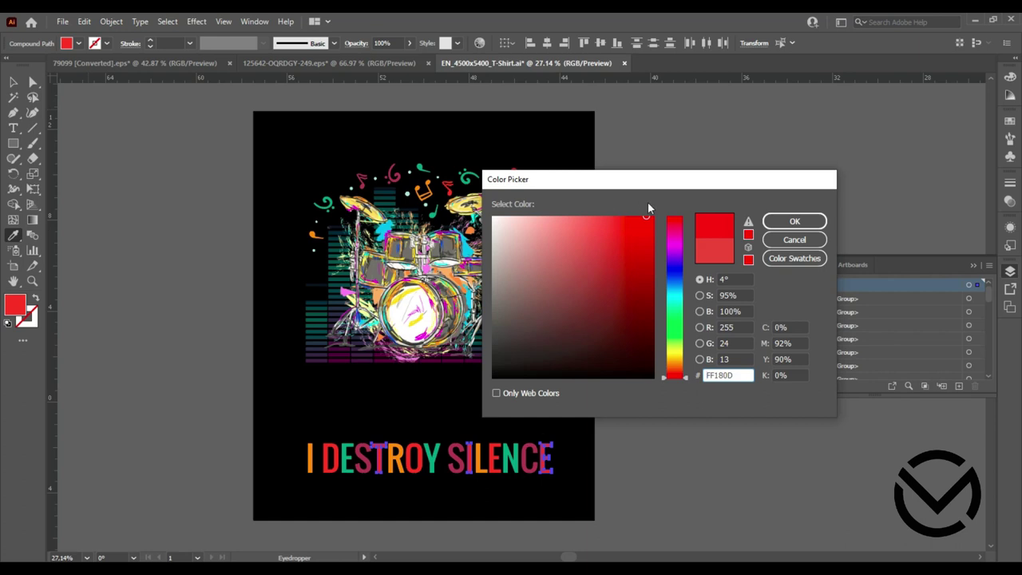
{"action": "left_click", "coordinate": [794, 221]}
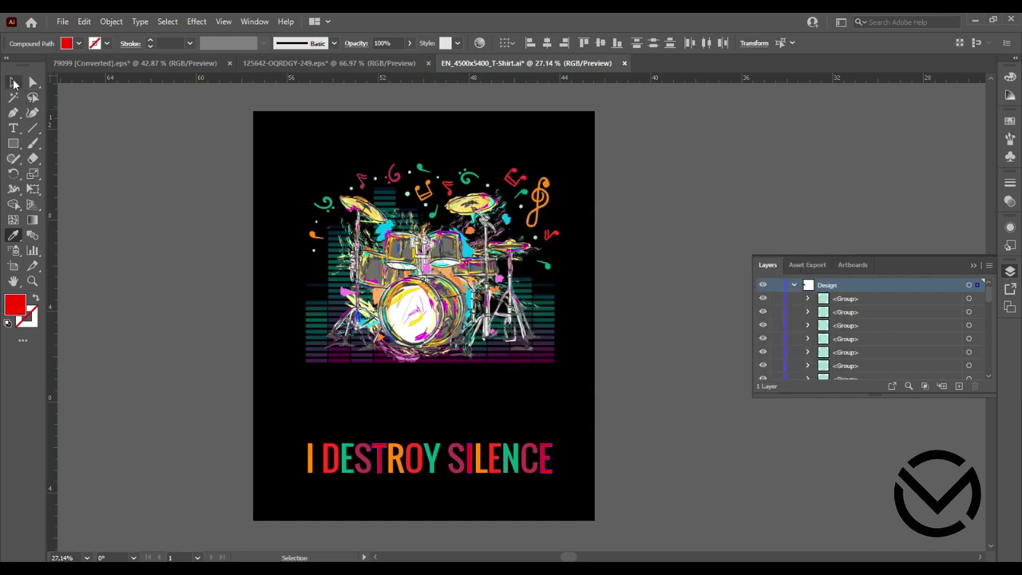
Select the whole 'I DESTROY SILENCE' line with the Selection tool.
{"action": "left_click", "coordinate": [13, 82]}
{"action": "left_click", "coordinate": [131, 157]}
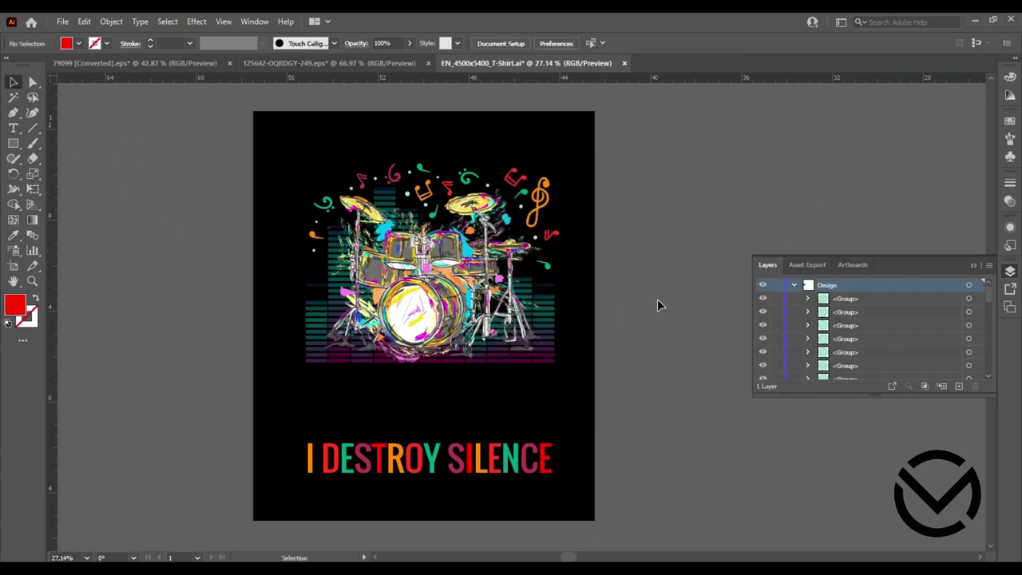
{"action": "left_click", "coordinate": [483, 474]}
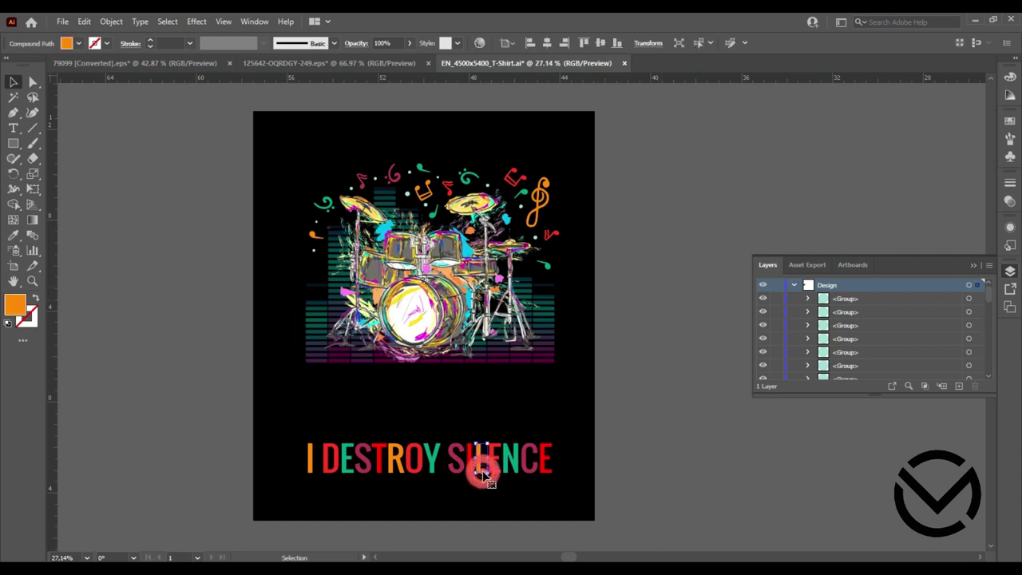
{"action": "left_click_drag", "start_coordinate": [551, 486], "coordinate": [307, 467]}
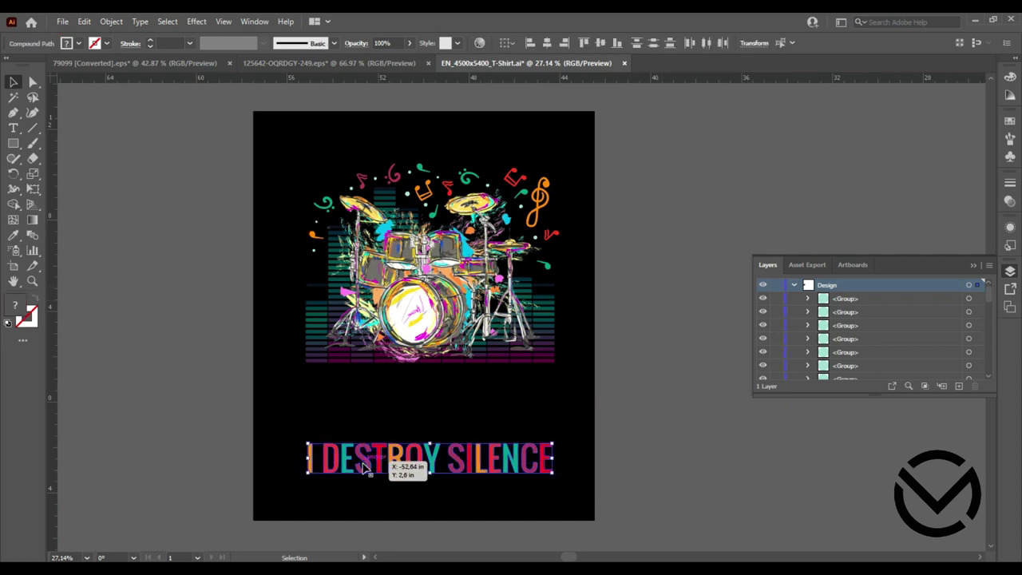
Group the slogan letters and move the group up just under the drum art.
{"action": "key", "text": "ctrl+g"}
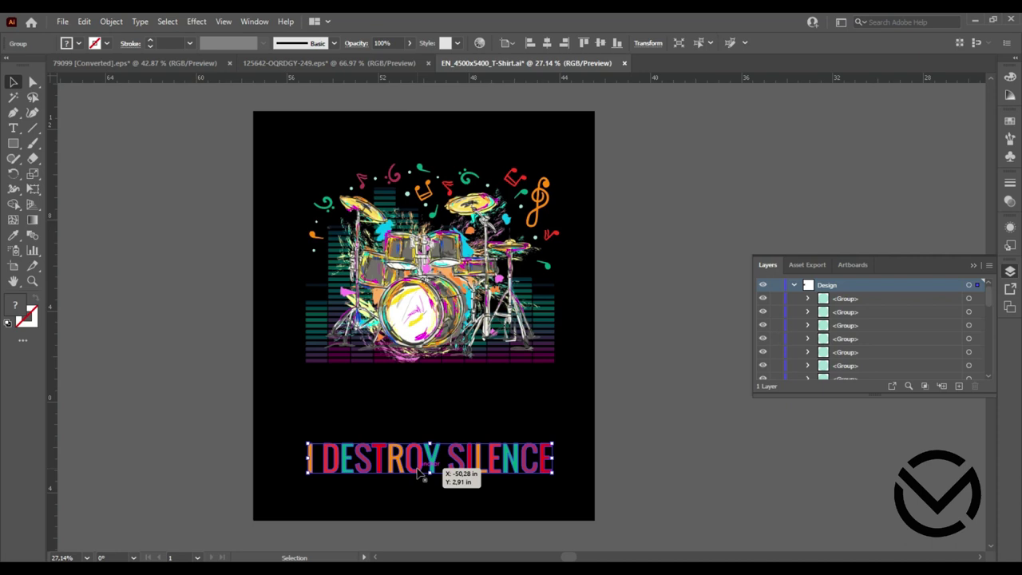
{"action": "left_click_drag", "start_coordinate": [421, 473], "coordinate": [424, 401]}
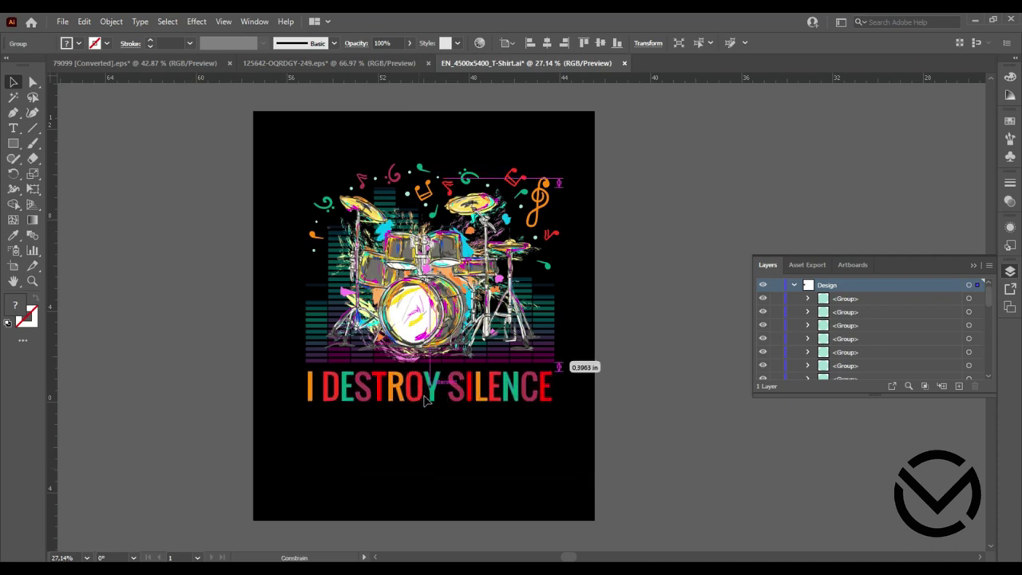
{"action": "left_click", "coordinate": [435, 466]}
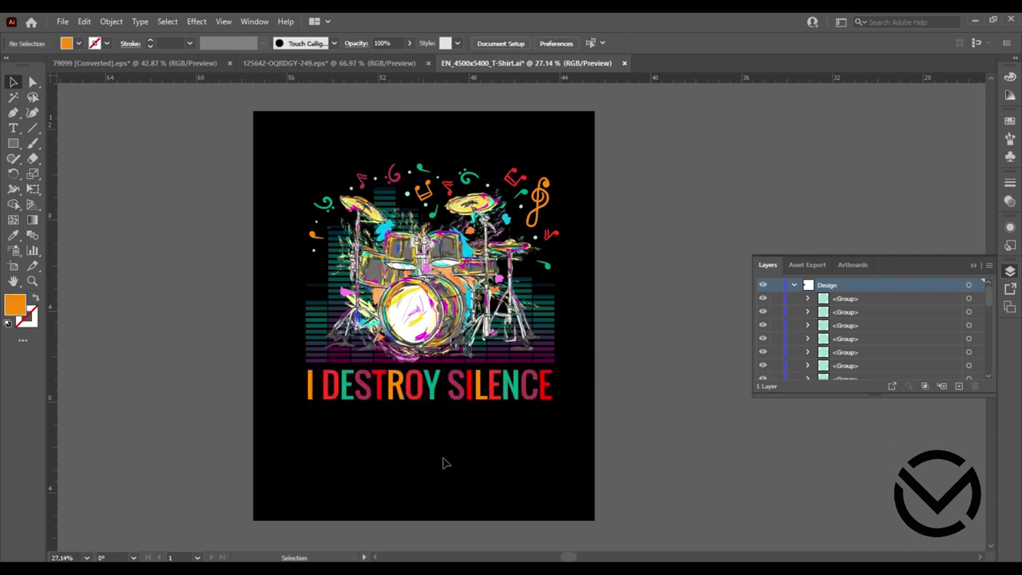
Select all the artwork and scale it proportionally to about 15.9 in wide.
{"action": "left_click_drag", "start_coordinate": [563, 437], "coordinate": [305, 140]}
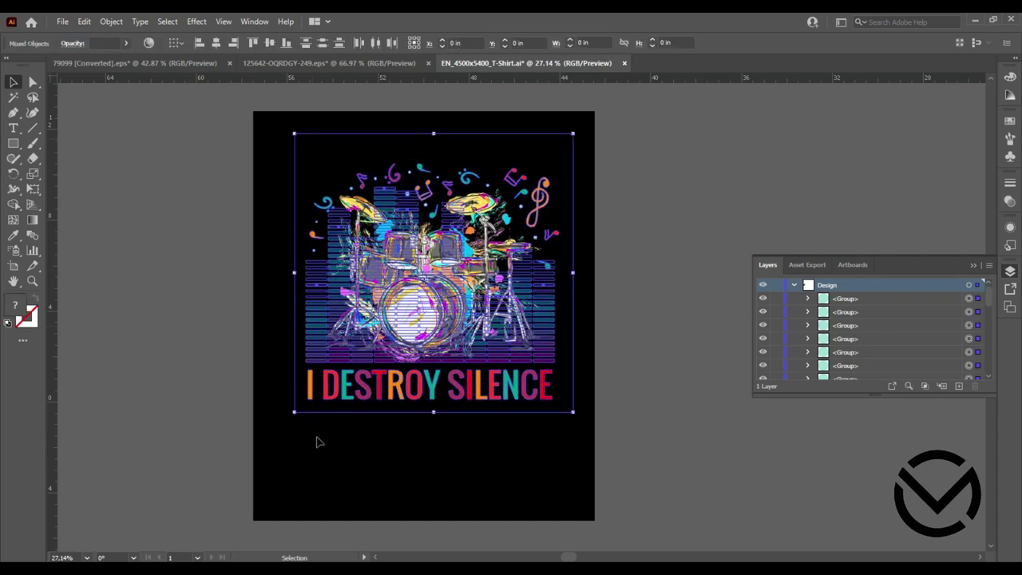
{"action": "left_click_drag", "start_coordinate": [294, 413], "coordinate": [249, 457]}
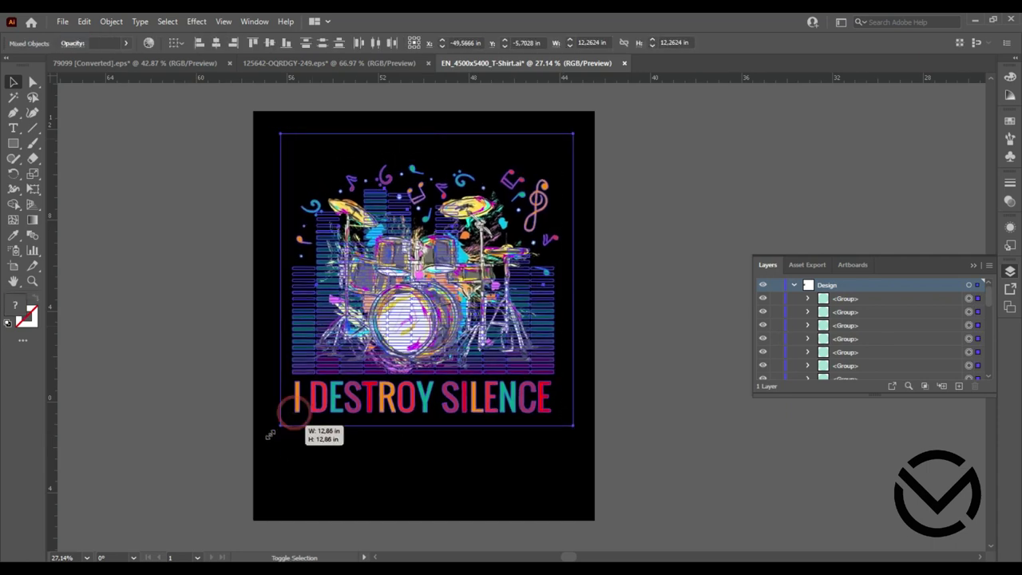
{"action": "left_click_drag", "start_coordinate": [575, 459], "coordinate": [610, 506]}
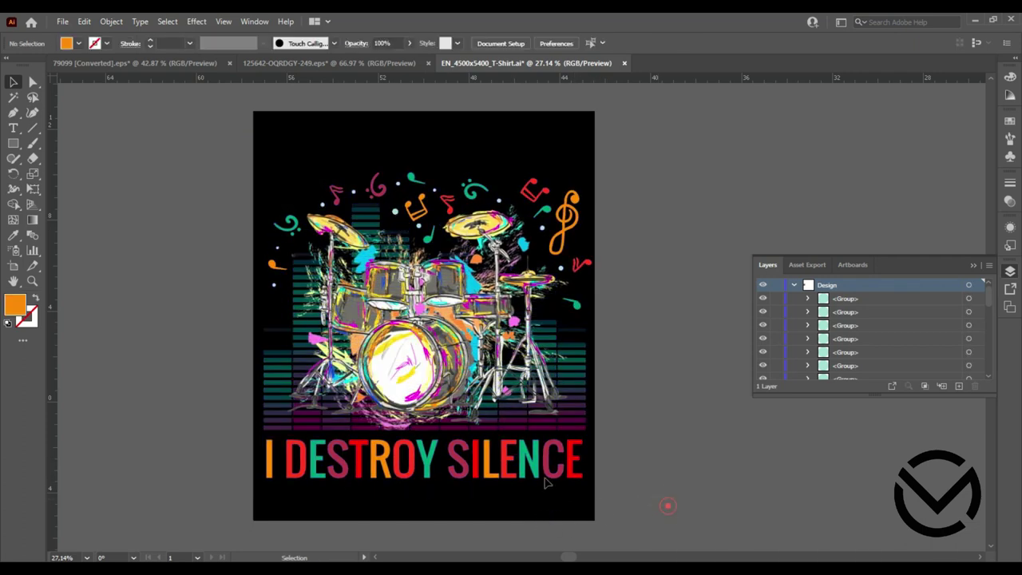
Close the Layers panel, select the whole artwork group and centre it horizontally on the artboard.
{"action": "key", "text": "a"}
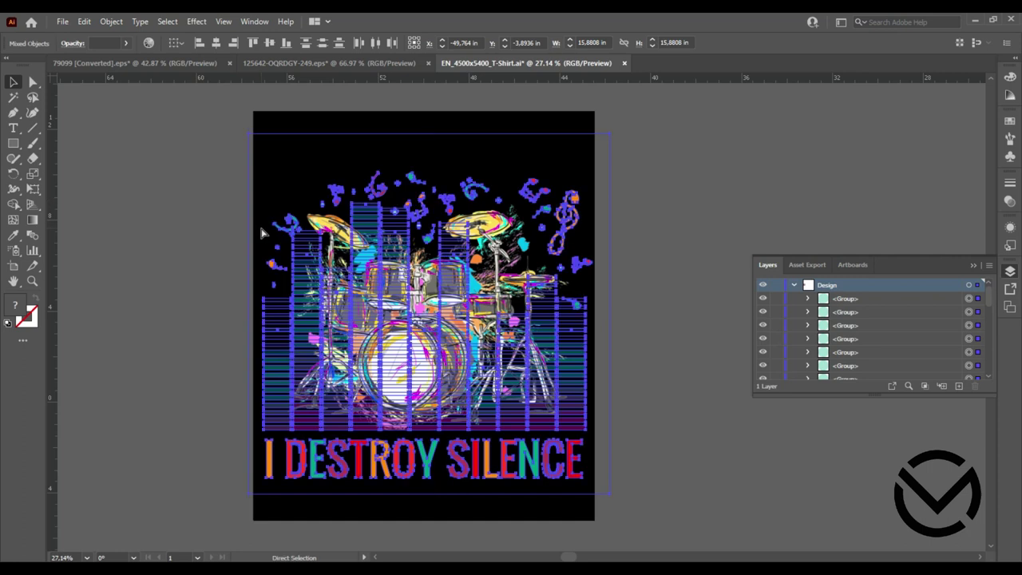
{"action": "key", "text": "v"}
{"action": "key", "text": "ctrl+z"}
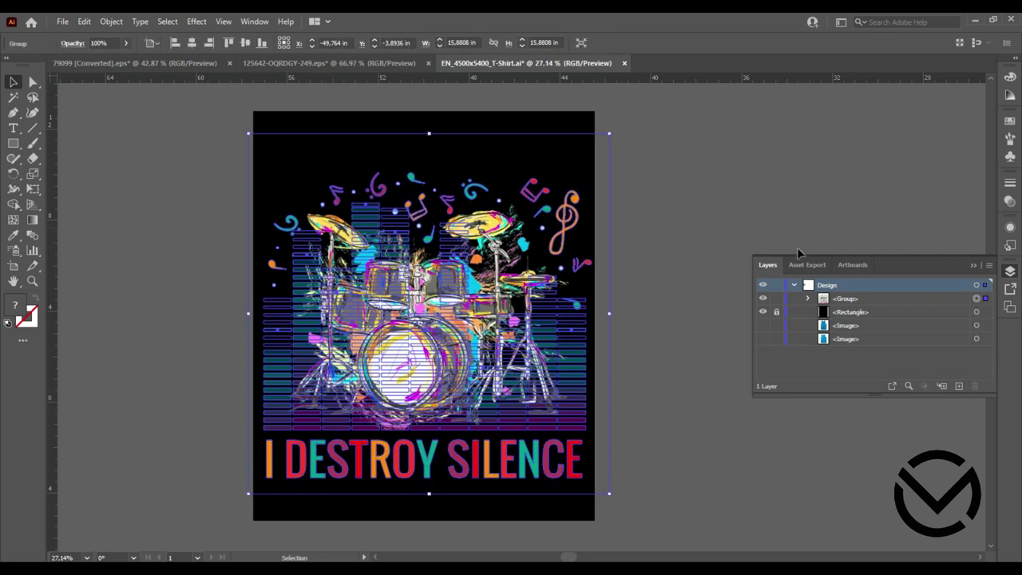
{"action": "left_click", "coordinate": [970, 268]}
{"action": "left_click", "coordinate": [822, 245]}
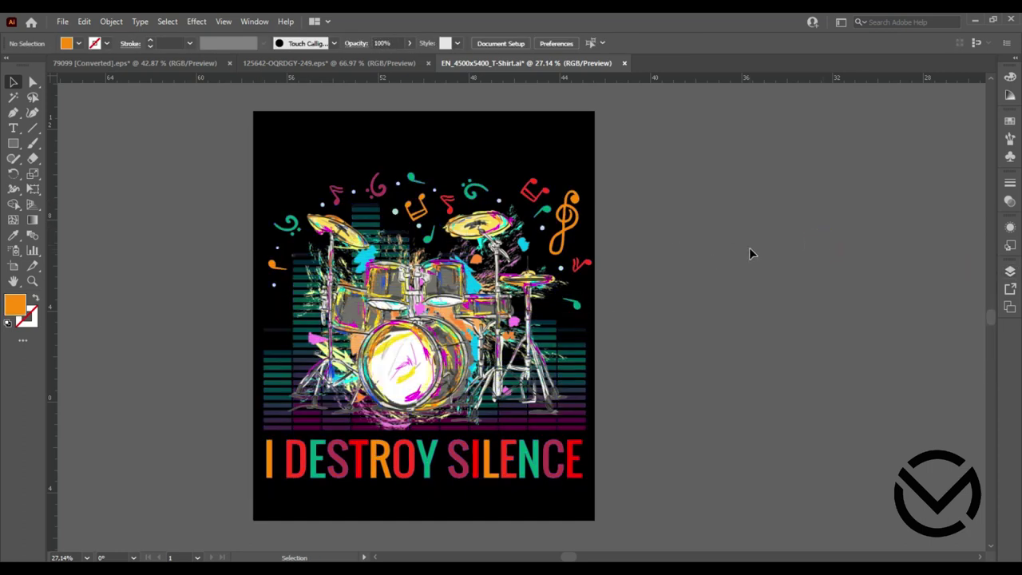
{"action": "scroll", "coordinate": [749, 248], "scroll_direction": "down", "scroll_amount": 1}
{"action": "left_click", "coordinate": [720, 156]}
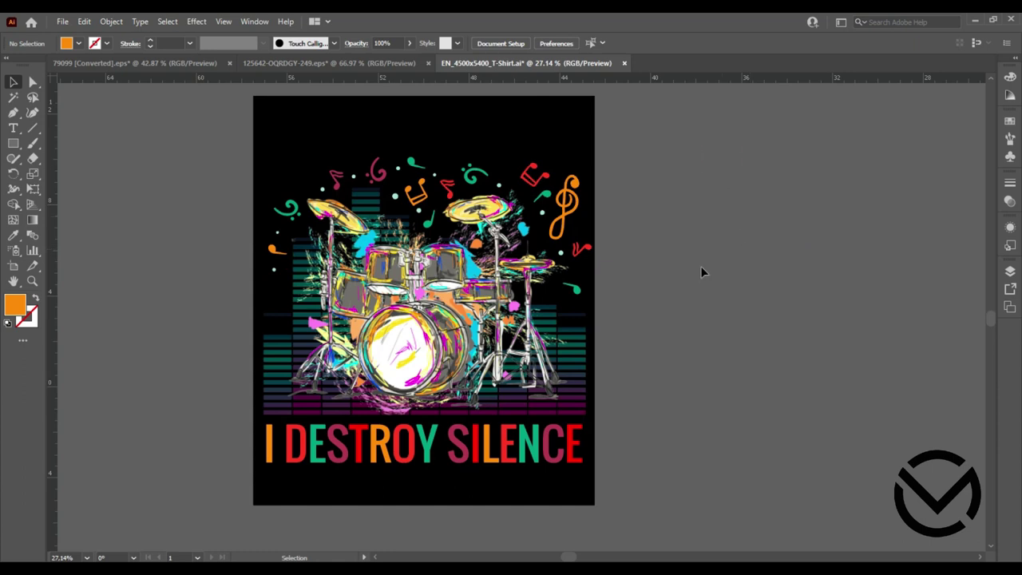
{"action": "left_click", "coordinate": [690, 213]}
{"action": "key", "text": "ctrl+a"}
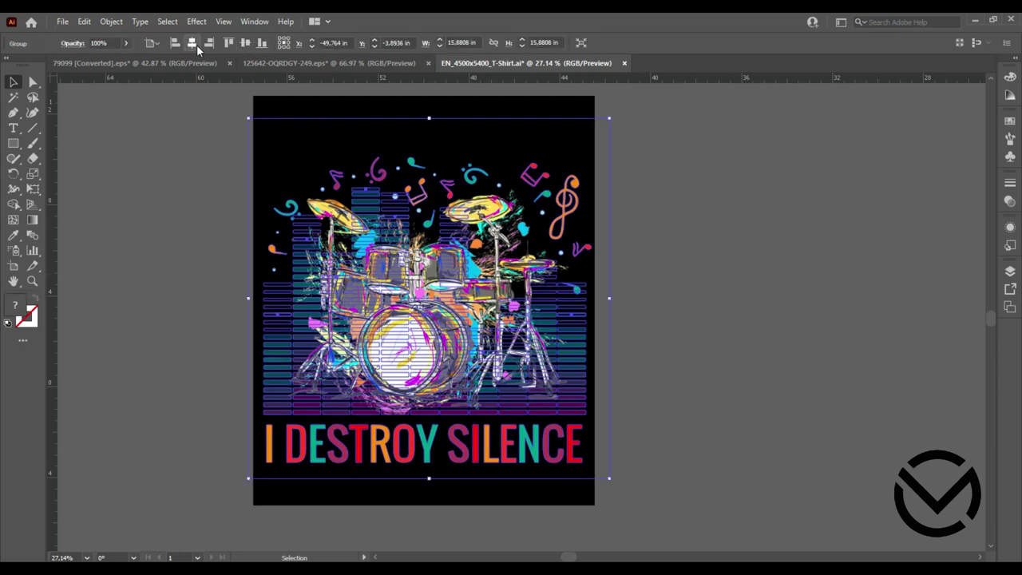
{"action": "left_click", "coordinate": [194, 45]}
{"action": "left_click", "coordinate": [245, 43]}
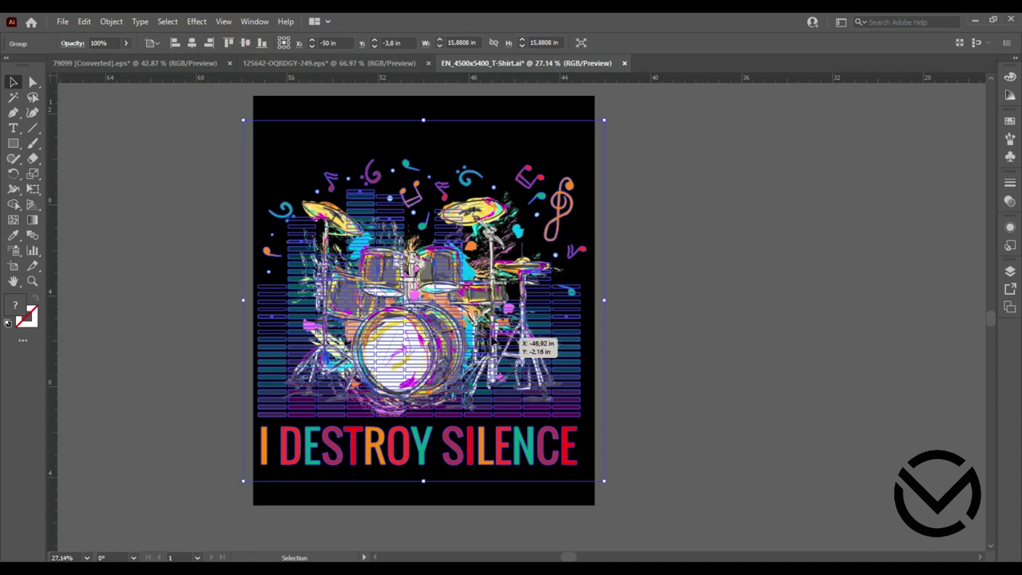
Expand the artwork's appearance and fills, then nudge it slightly right and up.
{"action": "left_click", "coordinate": [112, 22]}
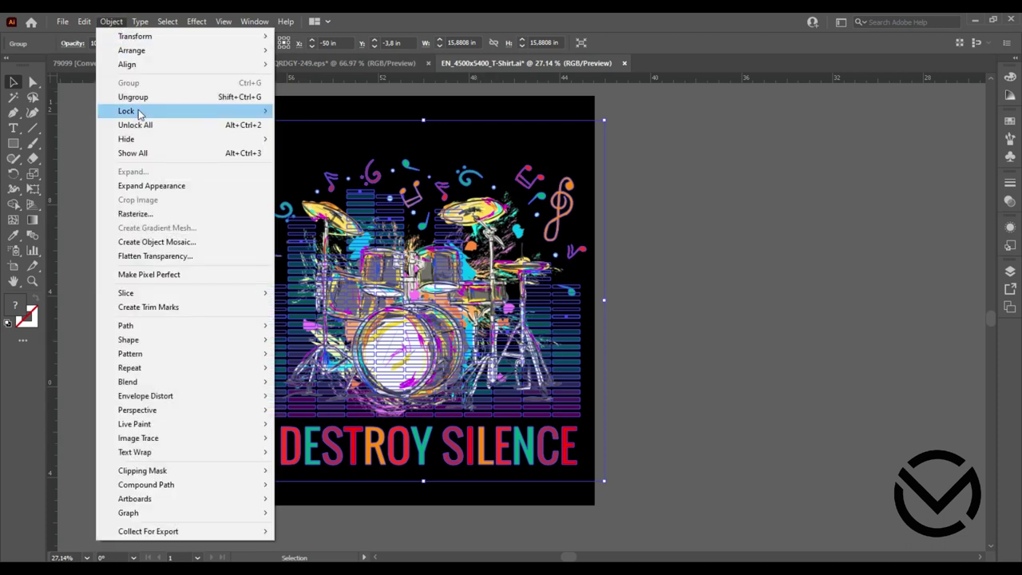
{"action": "left_click", "coordinate": [141, 185]}
{"action": "left_click", "coordinate": [111, 21]}
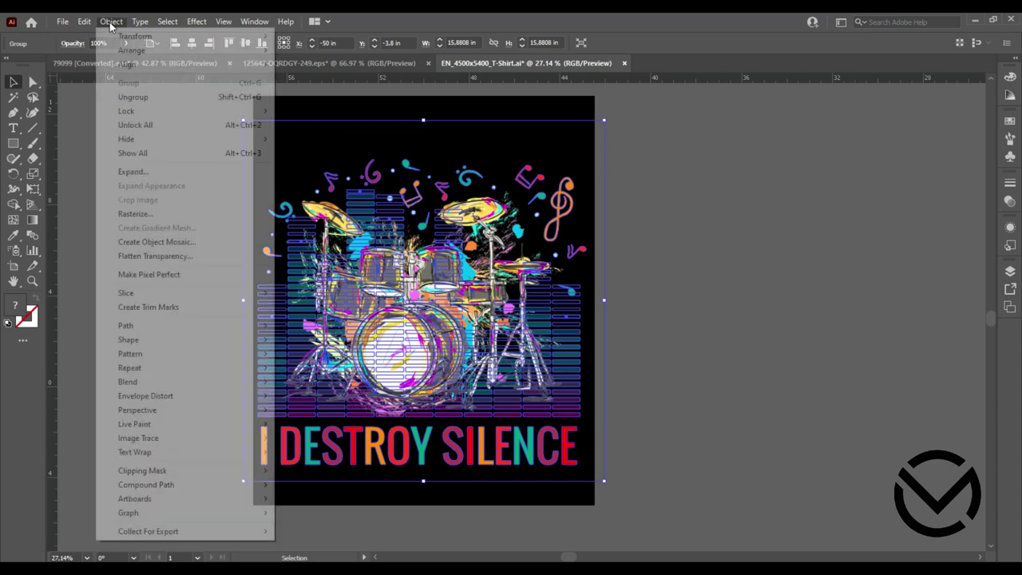
{"action": "left_click", "coordinate": [121, 172]}
{"action": "left_click", "coordinate": [472, 365]}
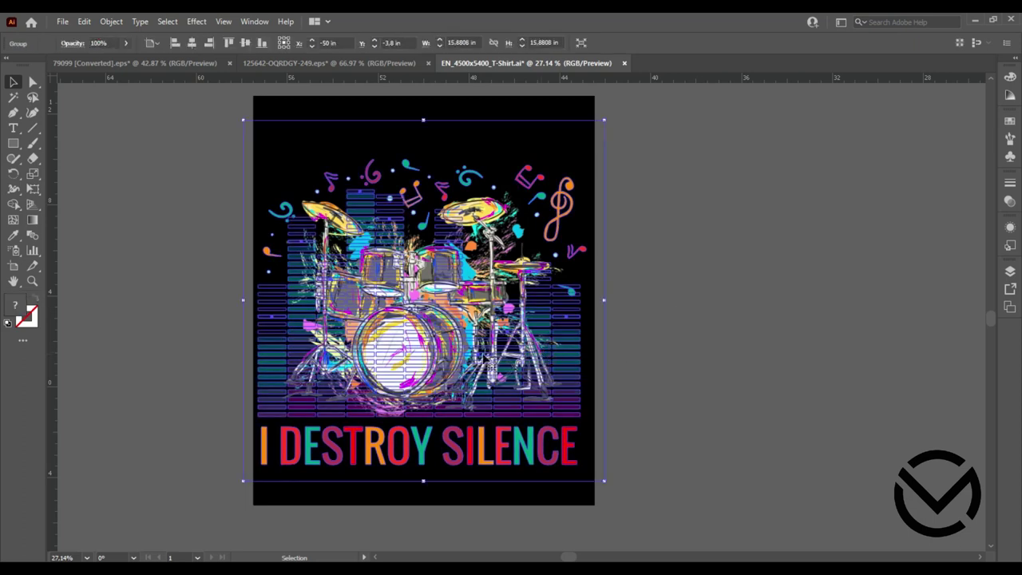
{"action": "left_click_drag", "start_coordinate": [452, 349], "coordinate": [460, 346]}
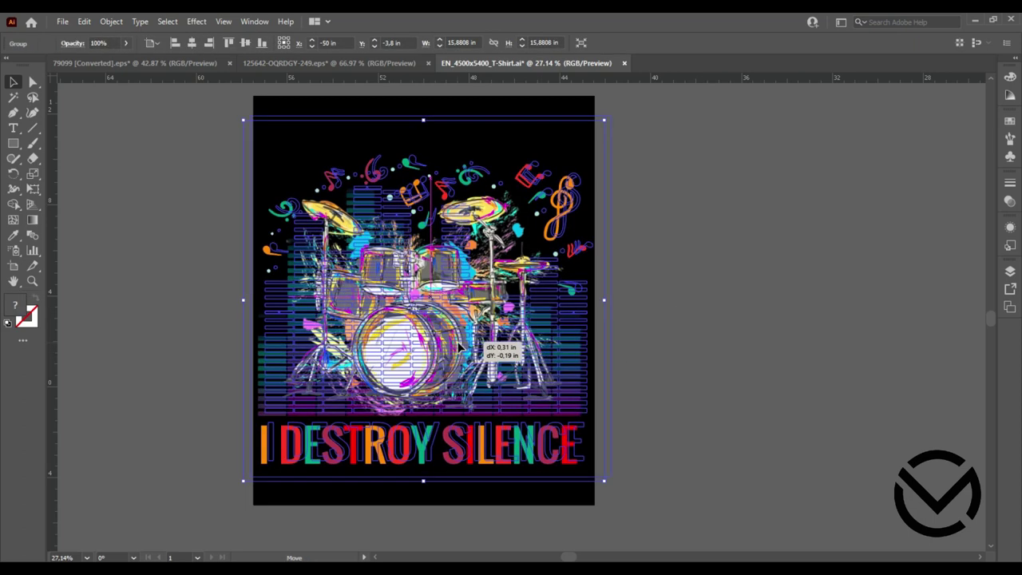